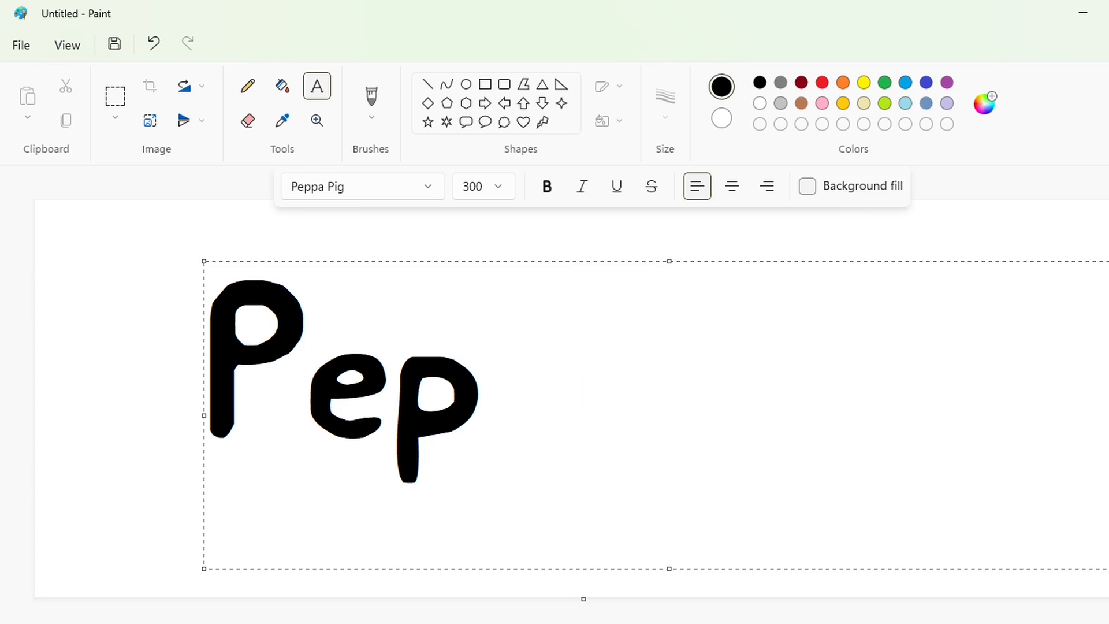
Step: Finish the word "Peppa" in the text box, with the letters "ppa" in font size 290
{"action": "type", "text": "P"}
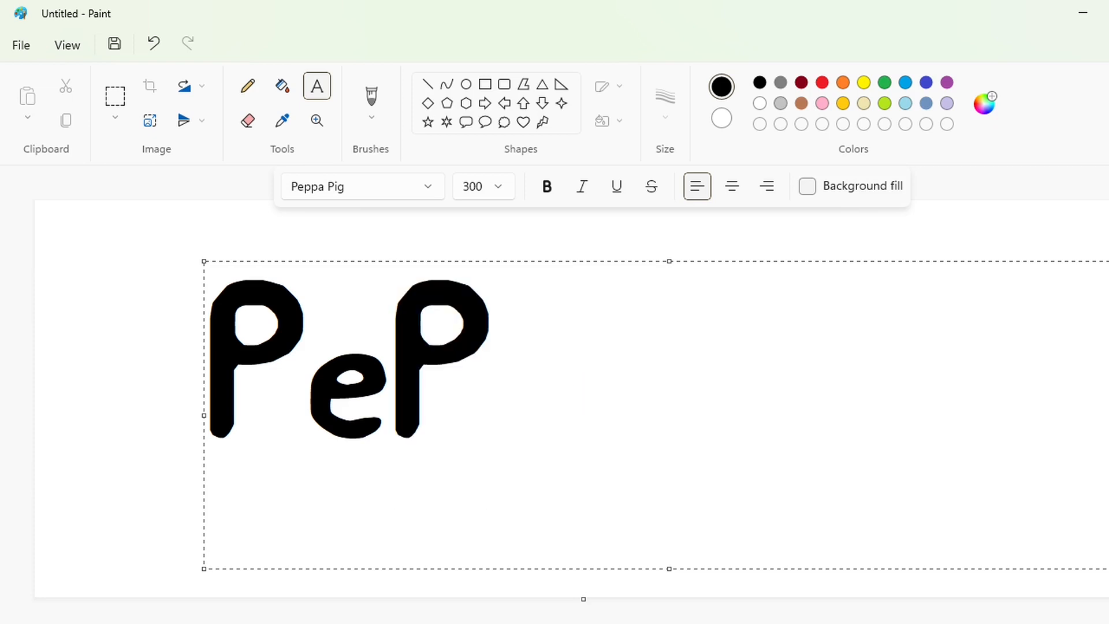
{"action": "key", "text": "BackSpace"}
{"action": "type", "text": "p"}
{"action": "key", "text": "BackSpace"}
{"action": "left_click", "coordinate": [507, 191]}
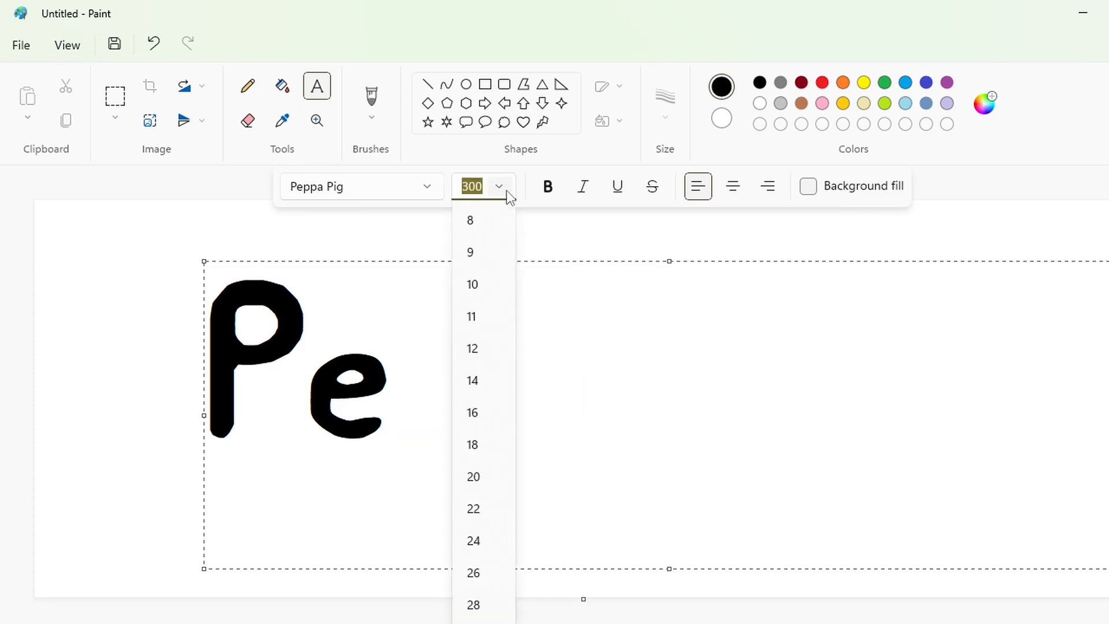
{"action": "type", "text": "290"}
{"action": "key", "text": "Return"}
{"action": "type", "text": "ppa"}
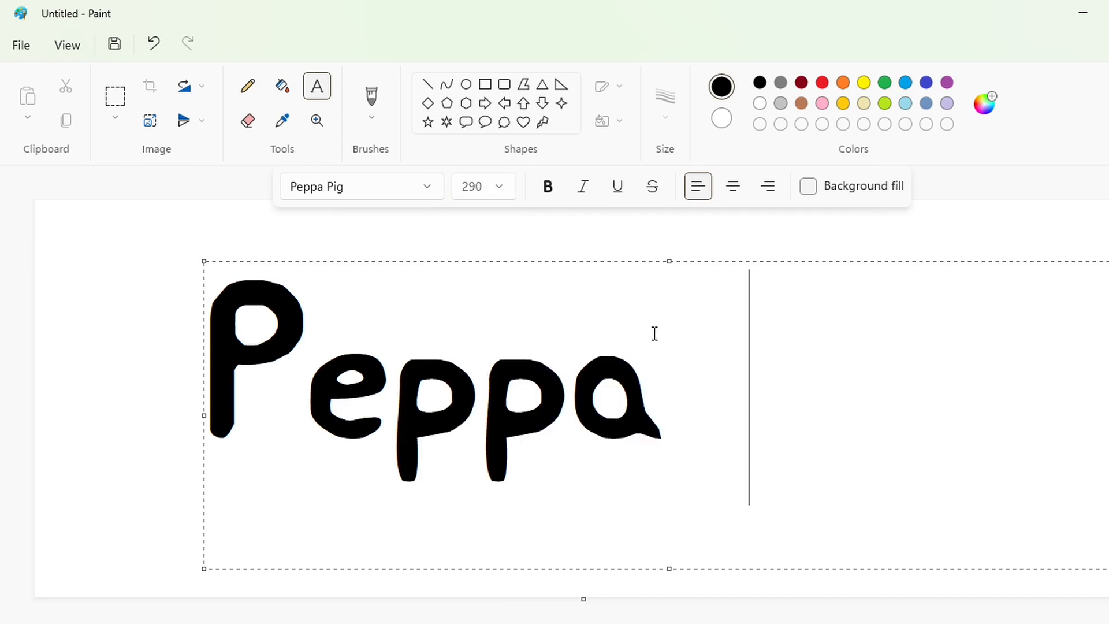
Step: Add the word "Pig" after "Peppa" in font size 300
{"action": "left_click", "coordinate": [503, 189]}
{"action": "type", "text": "300"}
{"action": "key", "text": "Return"}
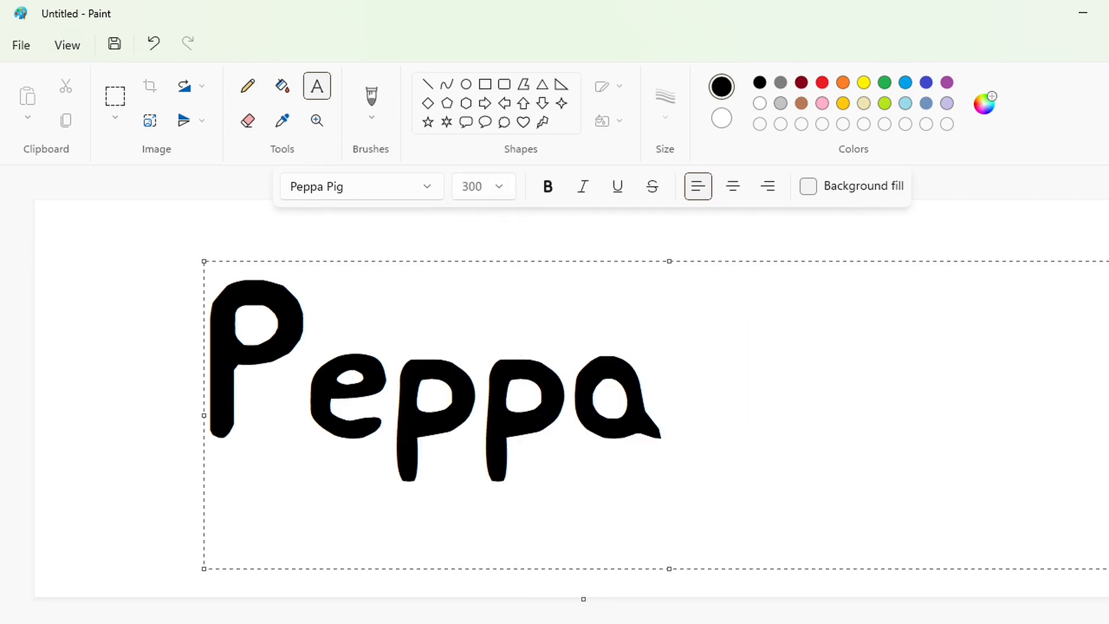
{"action": "type", "text": "Pig"}
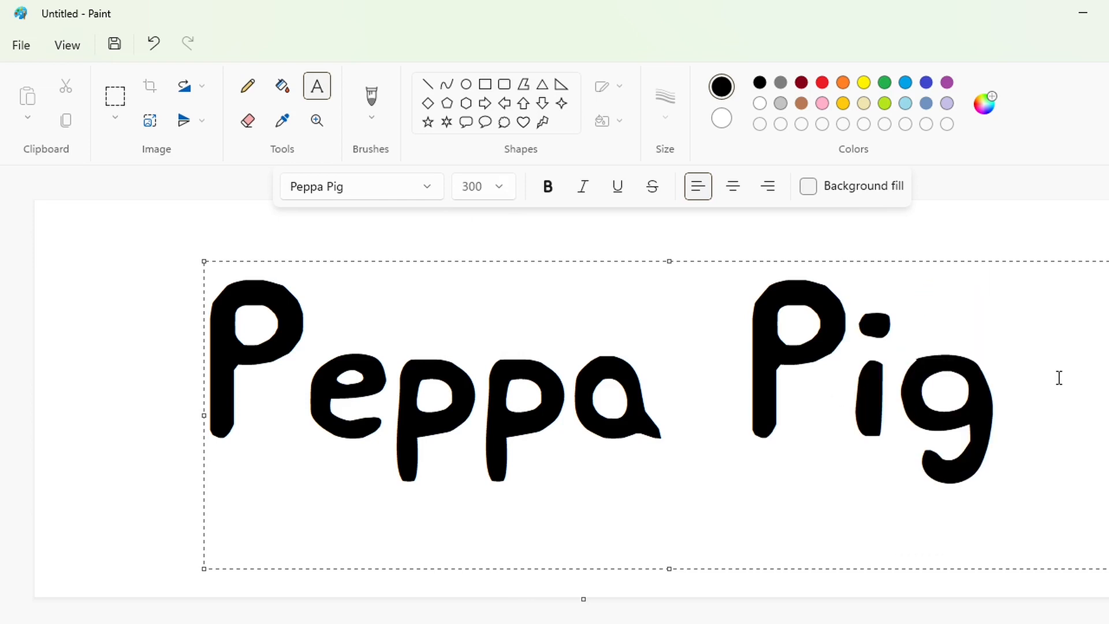
Step: Replace the entire text with "Peppa Pig" in font size 250 and commit it to the canvas
{"action": "key", "text": "ctrl+a"}
{"action": "key", "text": "Delete"}
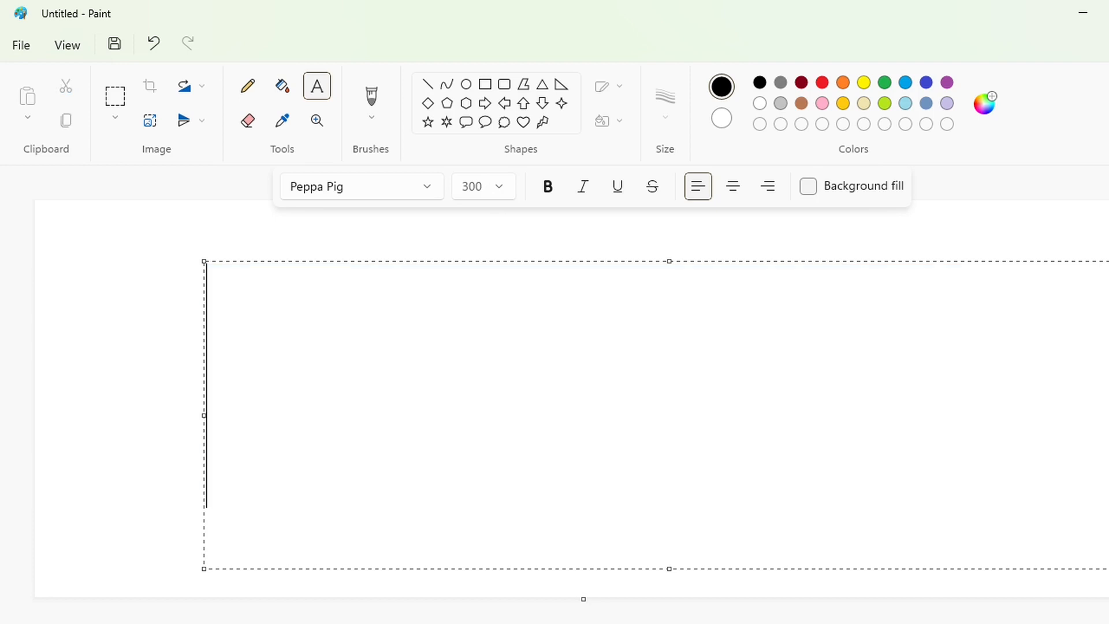
{"action": "left_click", "coordinate": [496, 191]}
{"action": "type", "text": "250"}
{"action": "key", "text": "Return"}
{"action": "type", "text": "Pe"}
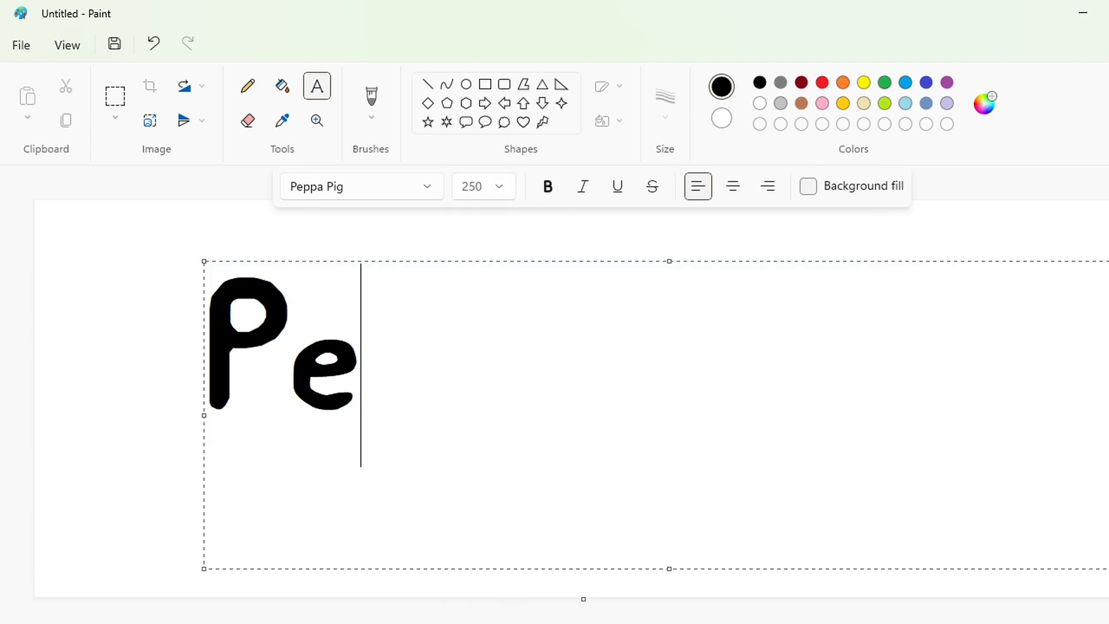
{"action": "type", "text": "ppa Pig"}
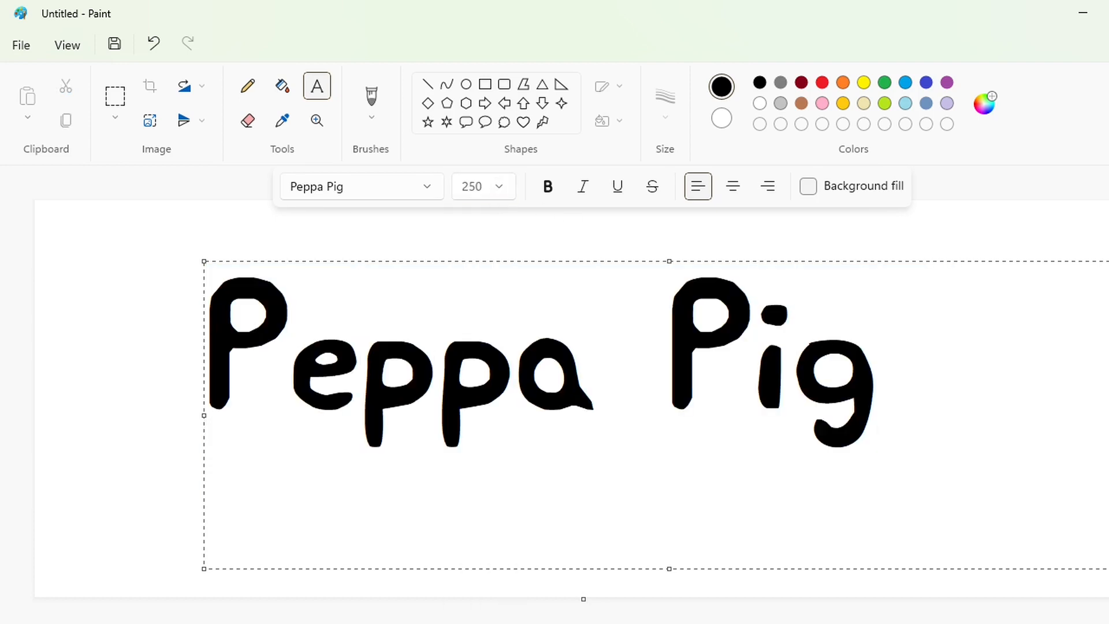
{"action": "left_click", "coordinate": [111, 416]}
Step: Copy the letter e of "Peppa" and erase the original by filling it with white
{"action": "scroll", "coordinate": [674, 549], "scroll_direction": "up", "scroll_amount": 1}
{"action": "scroll", "coordinate": [673, 549], "scroll_direction": "up", "scroll_amount": 2}
{"action": "left_click", "coordinate": [115, 98]}
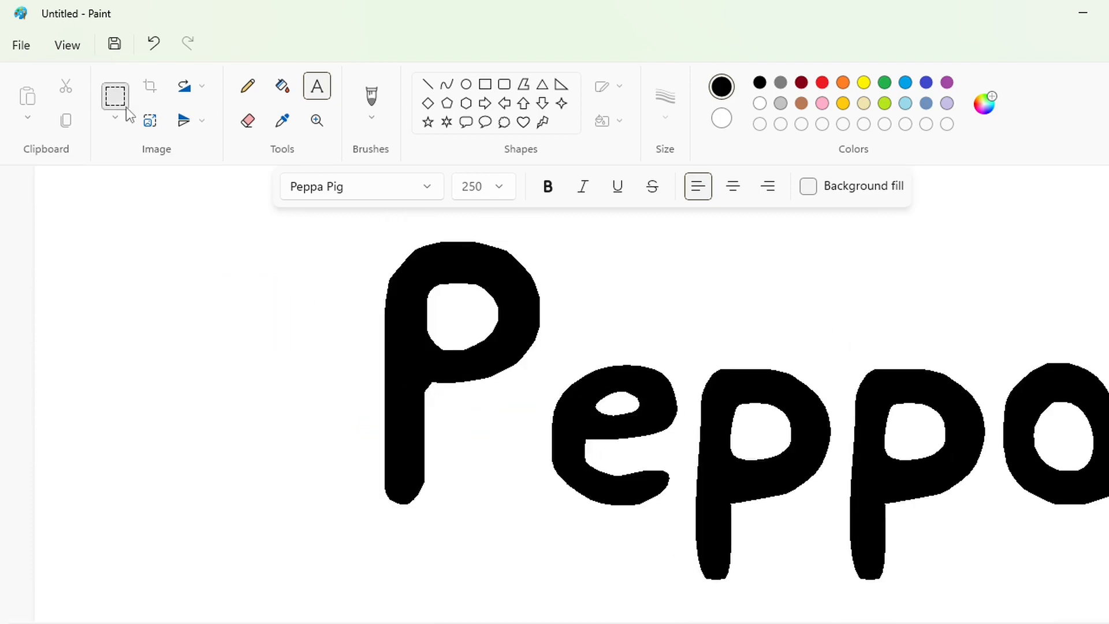
{"action": "left_click_drag", "start_coordinate": [544, 535], "coordinate": [544, 535]}
{"action": "key", "text": "ctrl+c"}
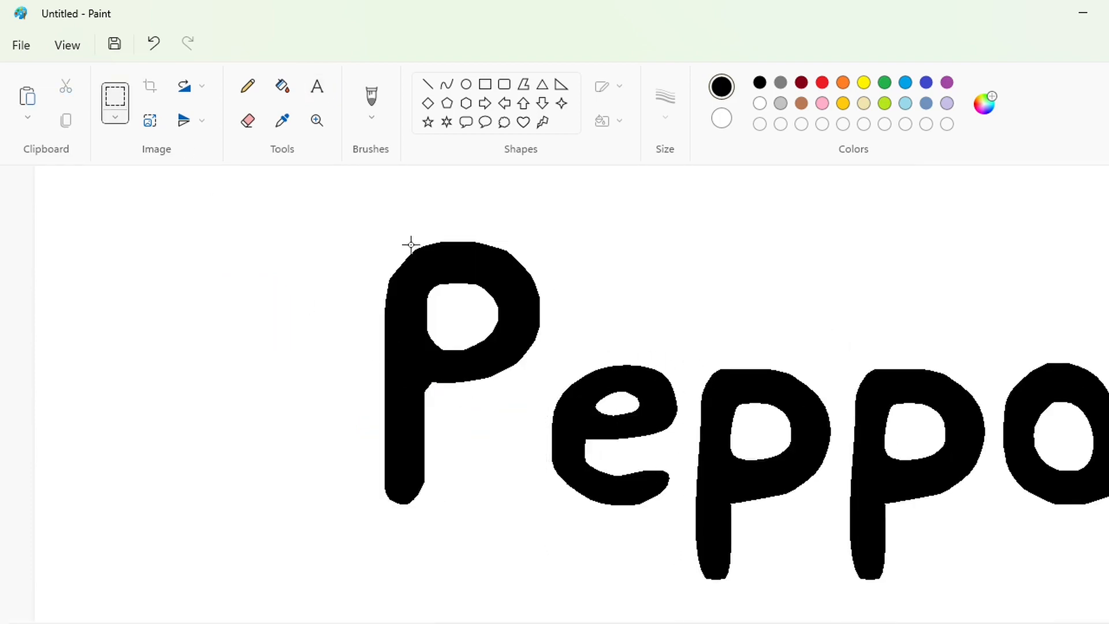
{"action": "left_click", "coordinate": [282, 86]}
{"action": "left_click", "coordinate": [759, 104]}
{"action": "left_click", "coordinate": [668, 391]}
Step: Paste the copied e, turn on transparent selection, and tuck it under the bowl of the first capital P
{"action": "key", "text": "ctrl+v"}
{"action": "left_click", "coordinate": [115, 117]}
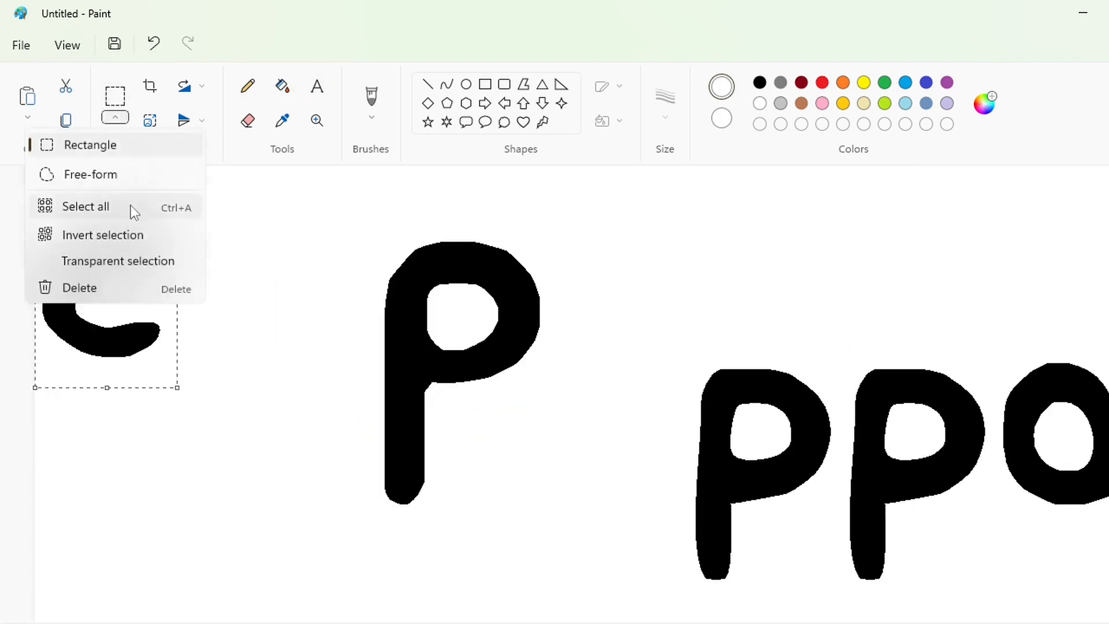
{"action": "left_click", "coordinate": [129, 259]}
{"action": "left_click_drag", "start_coordinate": [107, 278], "coordinate": [511, 448]}
{"action": "key", "text": "Down"}
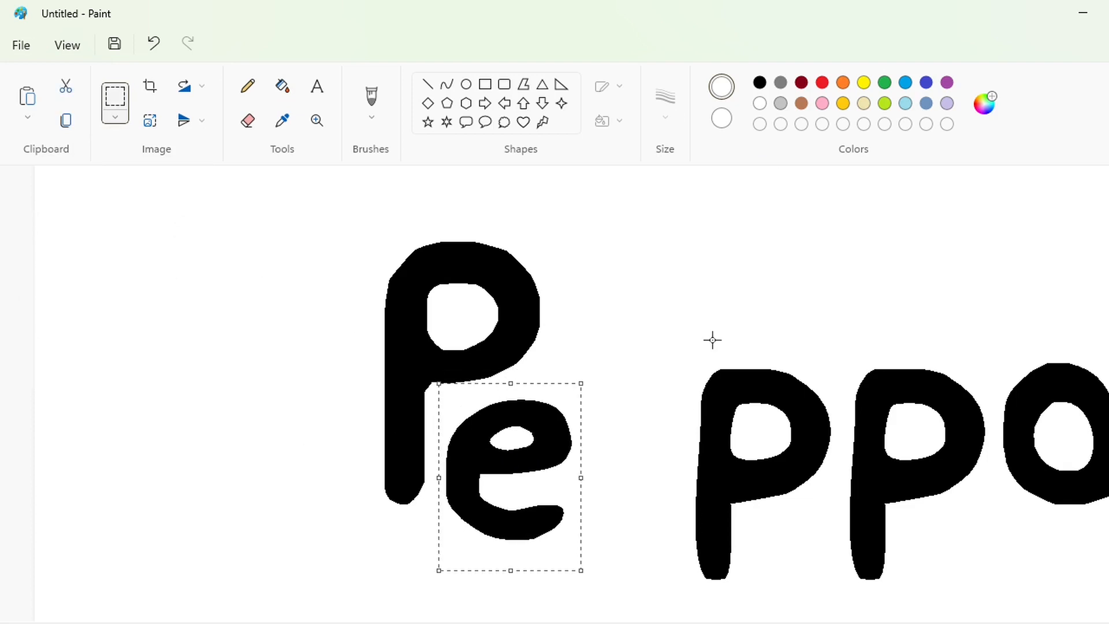
{"action": "key", "text": "Up"}
{"action": "left_click", "coordinate": [441, 298]}
Step: Copy the first lowercase p of "Peppa" and erase the original with a white fill
{"action": "left_click_drag", "start_coordinate": [838, 619], "coordinate": [838, 619]}
{"action": "key", "text": "ctrl+c"}
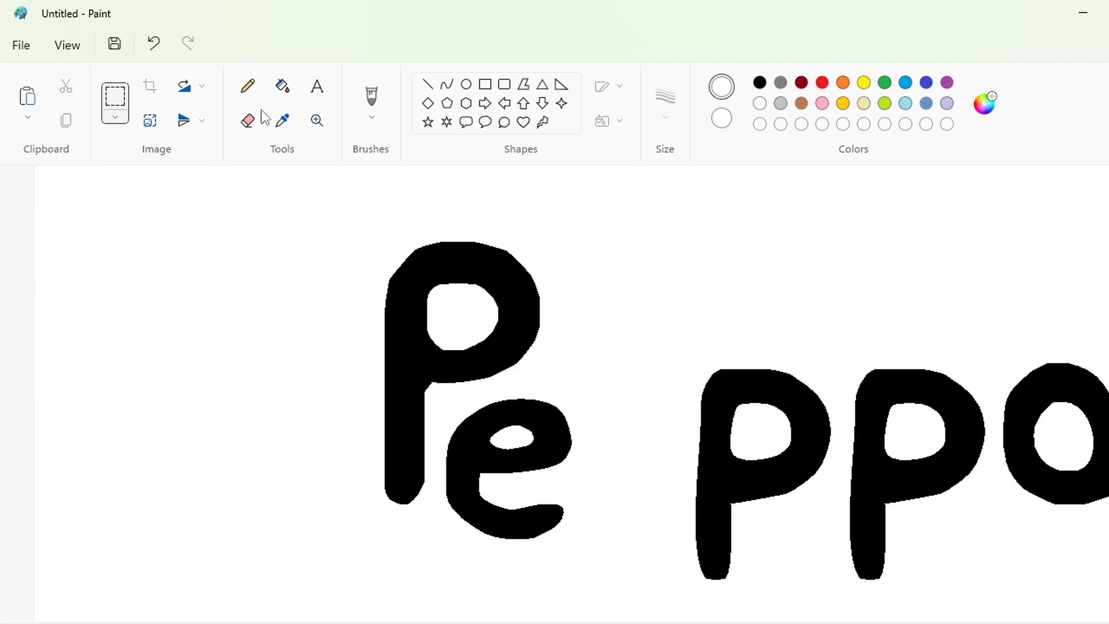
{"action": "left_click", "coordinate": [283, 86]}
{"action": "left_click", "coordinate": [722, 459]}
Step: Paste the copied p and place it close to the right of the e, slightly lower
{"action": "key", "text": "ctrl+v"}
{"action": "left_click_drag", "start_coordinate": [164, 364], "coordinate": [642, 510]}
{"action": "key", "text": "Left"}
{"action": "key", "text": "Down"}
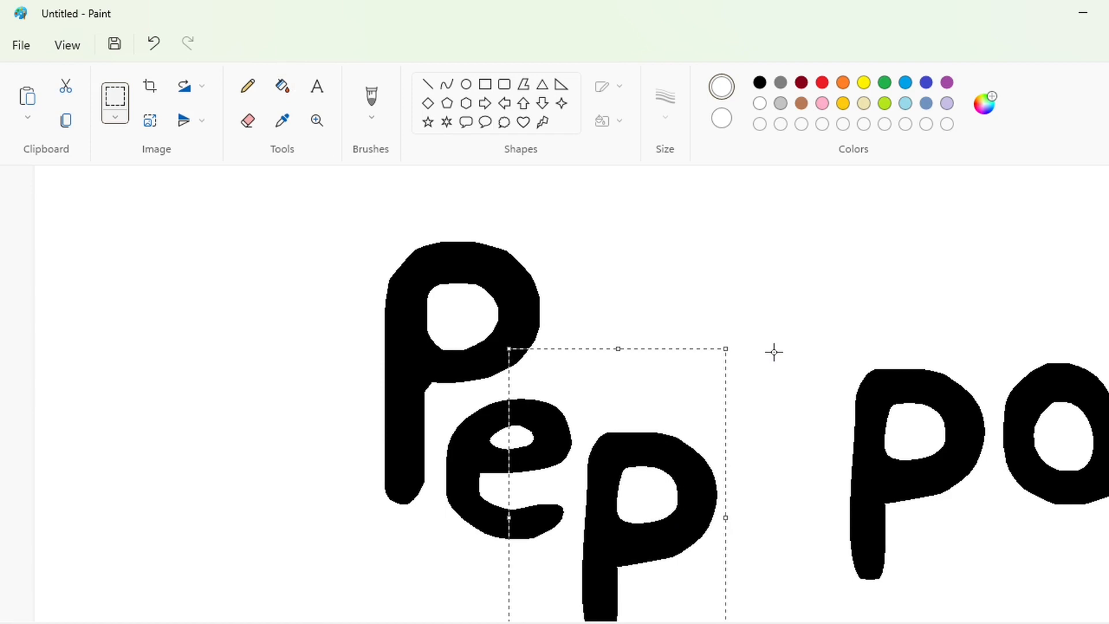
{"action": "key", "text": "Left"}
{"action": "left_click", "coordinate": [787, 356]}
Step: Erase the second lowercase p with white and paste a copied p beside the first one, slightly higher
{"action": "left_click", "coordinate": [282, 86]}
{"action": "left_click", "coordinate": [869, 439]}
{"action": "scroll", "coordinate": [874, 437], "scroll_direction": "down", "scroll_amount": 2}
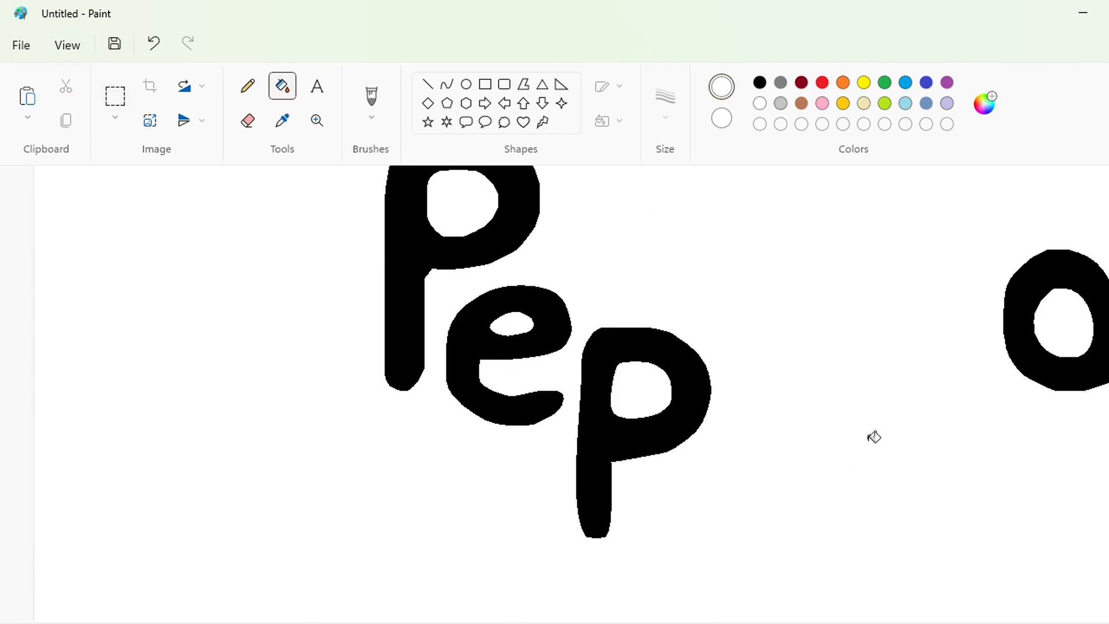
{"action": "key", "text": "ctrl+v"}
{"action": "left_click_drag", "start_coordinate": [210, 367], "coordinate": [827, 384]}
{"action": "key", "text": "Up"}
{"action": "key", "text": "Up"}
{"action": "key", "text": "Up"}
{"action": "key", "text": "Up"}
{"action": "key", "text": "Up"}
{"action": "key", "text": "Up"}
{"action": "key", "text": "Up"}
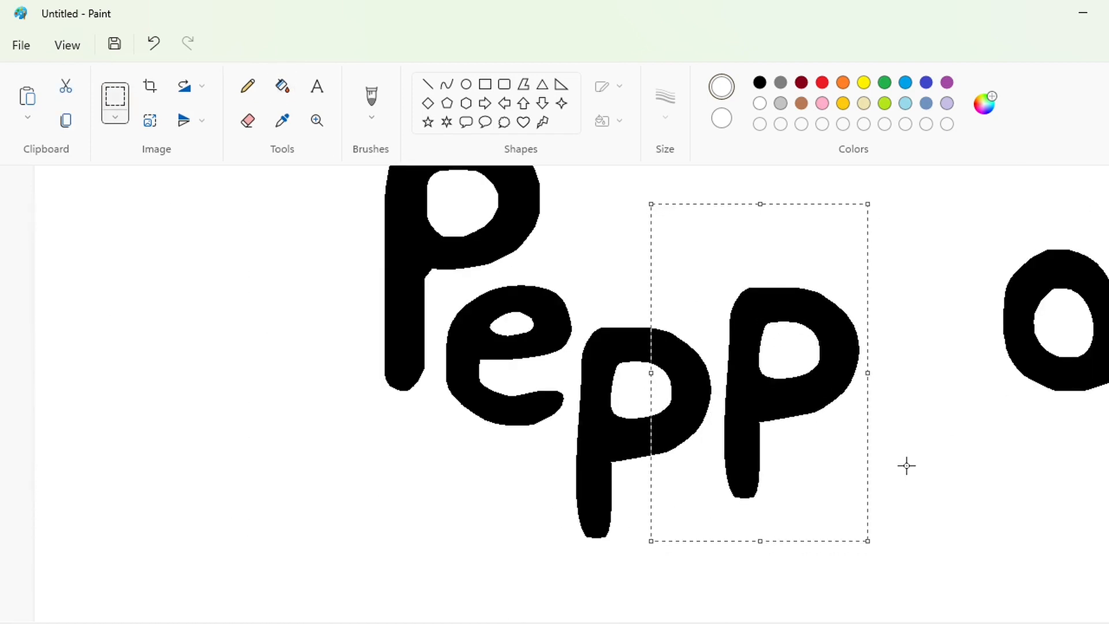
{"action": "key", "text": "Left"}
{"action": "key", "text": "Left"}
{"action": "left_click", "coordinate": [680, 559]}
Step: Move the letter a down and left so it sits close beside the second lowercase p
{"action": "scroll", "coordinate": [680, 559], "scroll_direction": "right", "scroll_amount": 3}
{"action": "left_click_drag", "start_coordinate": [710, 208], "coordinate": [1006, 501]}
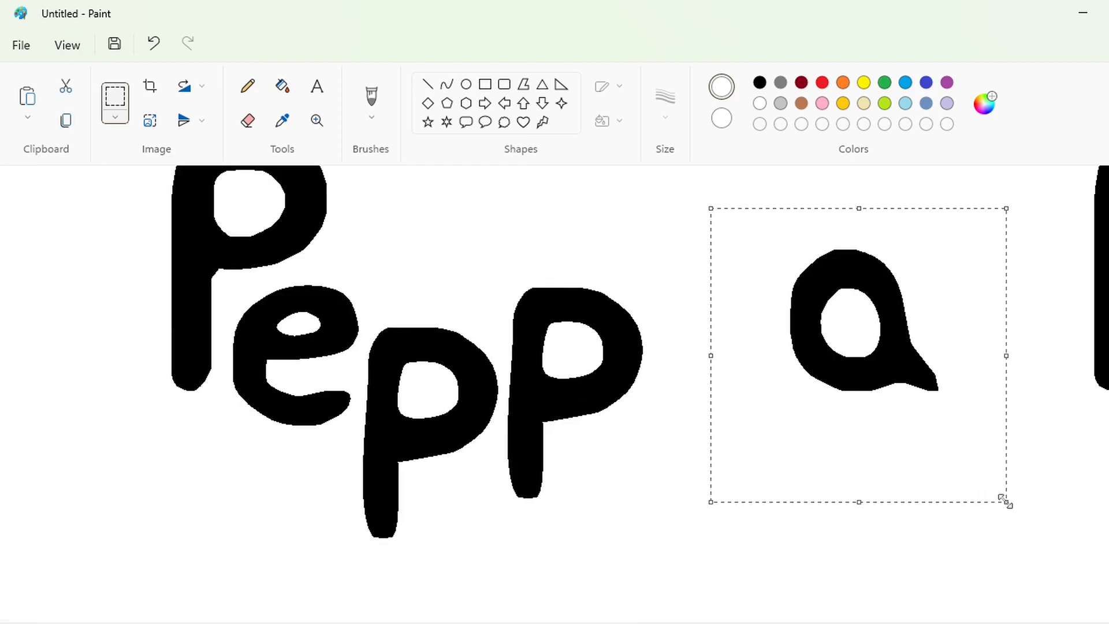
{"action": "left_click_drag", "start_coordinate": [846, 315], "coordinate": [703, 399]}
{"action": "left_click", "coordinate": [943, 497]}
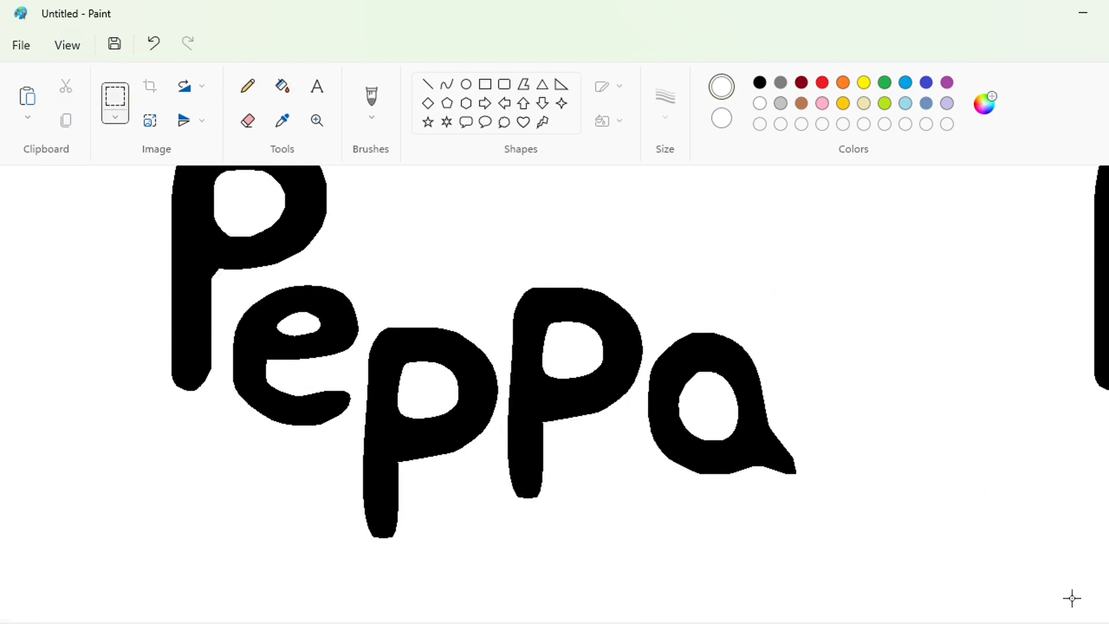
Step: Round off the a's tail with a purple ellipse, filling the tip outside it white and the ellipse black
{"action": "scroll", "coordinate": [1071, 599], "scroll_direction": "up", "scroll_amount": 1}
{"action": "left_click", "coordinate": [465, 84]}
{"action": "left_click", "coordinate": [945, 82]}
{"action": "left_click_drag", "start_coordinate": [419, 349], "coordinate": [459, 393]}
{"action": "key", "text": "Down"}
{"action": "key", "text": "Right"}
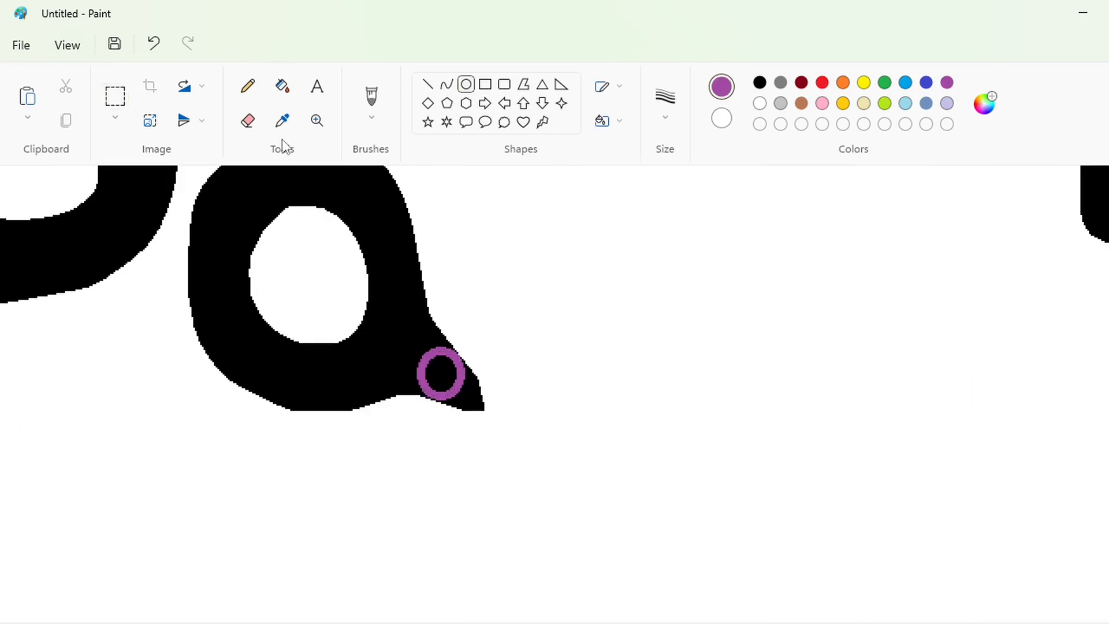
{"action": "left_click", "coordinate": [282, 86]}
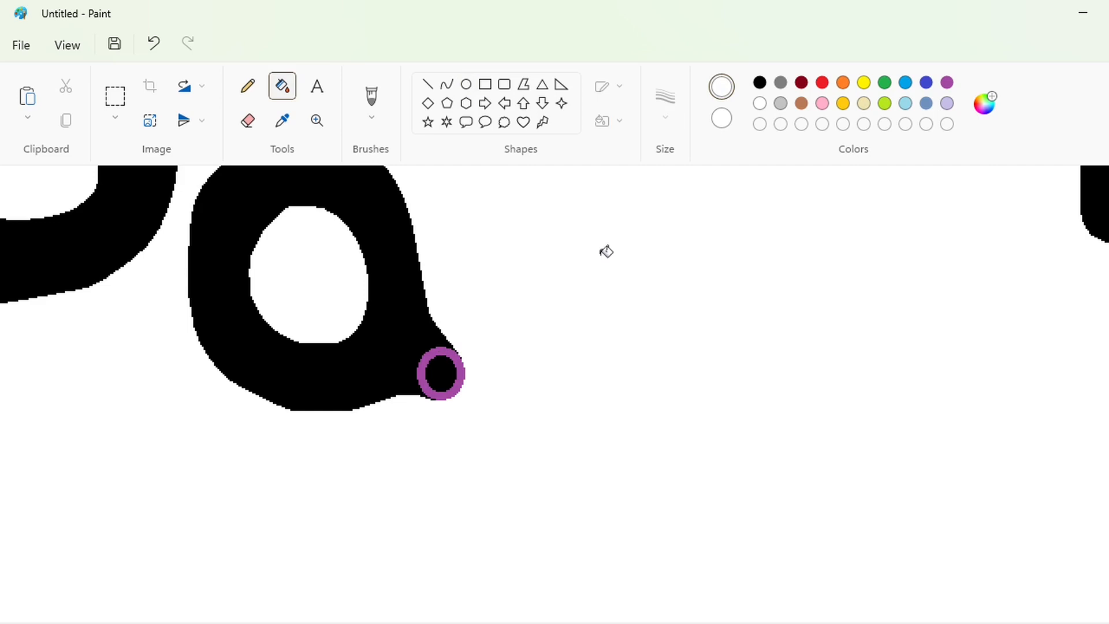
{"action": "left_click", "coordinate": [455, 355]}
Step: Copy the letter i of "Pig" and erase its original dot and stem with a white fill
{"action": "key", "text": "ctrl+Page_Down"}
{"action": "scroll", "coordinate": [762, 530], "scroll_direction": "up", "scroll_amount": 3}
{"action": "left_click", "coordinate": [115, 96]}
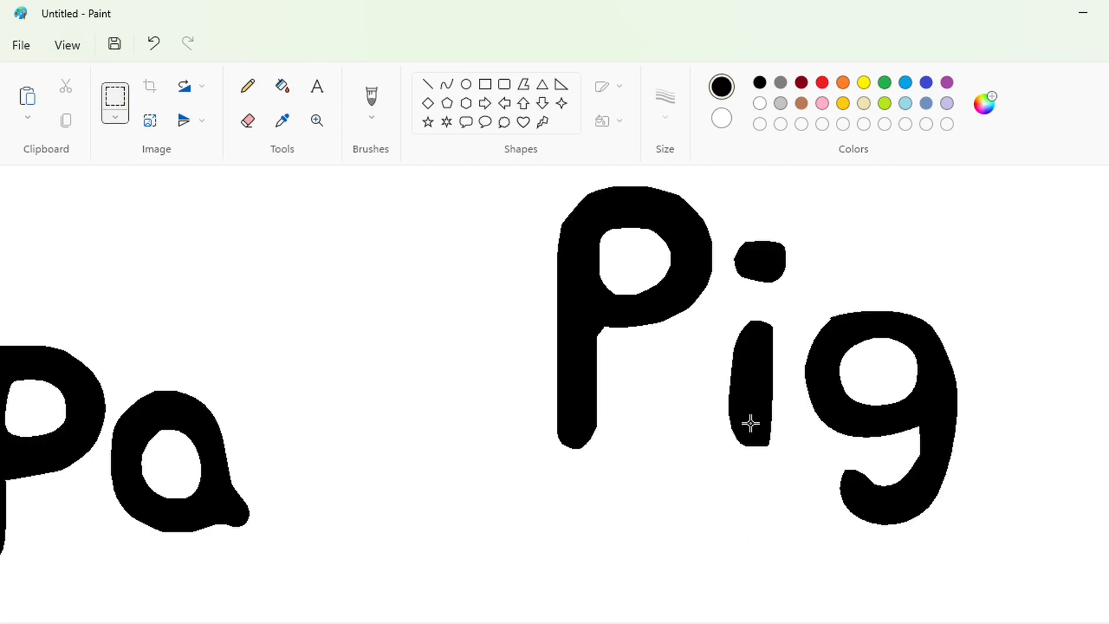
{"action": "left_click_drag", "start_coordinate": [719, 494], "coordinate": [716, 492]}
{"action": "left_click", "coordinate": [282, 86]}
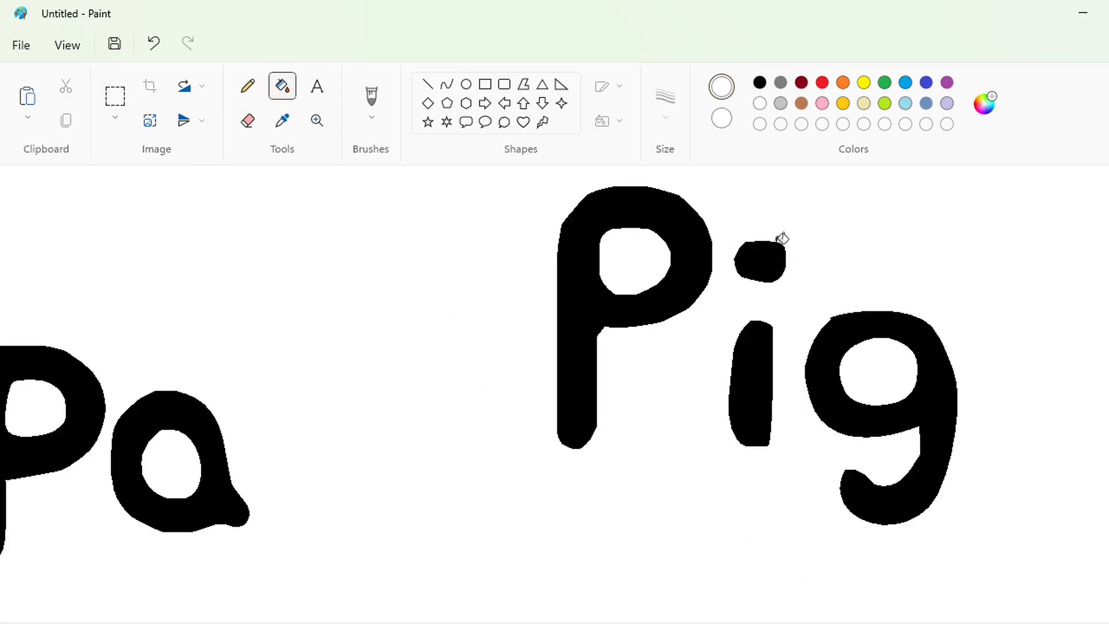
{"action": "left_click", "coordinate": [779, 242]}
{"action": "left_click", "coordinate": [757, 397]}
Step: Paste the copied i into the gap between the two words and erase its dot with white
{"action": "key", "text": "ctrl+v"}
{"action": "mouse_move", "coordinate": [77, 346]}
{"action": "left_mouse_down"}
{"action": "mouse_move", "coordinate": [666, 451]}
{"action": "mouse_move", "coordinate": [436, 391]}
{"action": "mouse_move", "coordinate": [362, 347]}
{"action": "left_mouse_up"}
{"action": "left_click", "coordinate": [281, 86]}
{"action": "left_click", "coordinate": [415, 256]}
Step: Draw a small black circle above the i's stem as a new dot and fill it black
{"action": "left_click", "coordinate": [466, 84]}
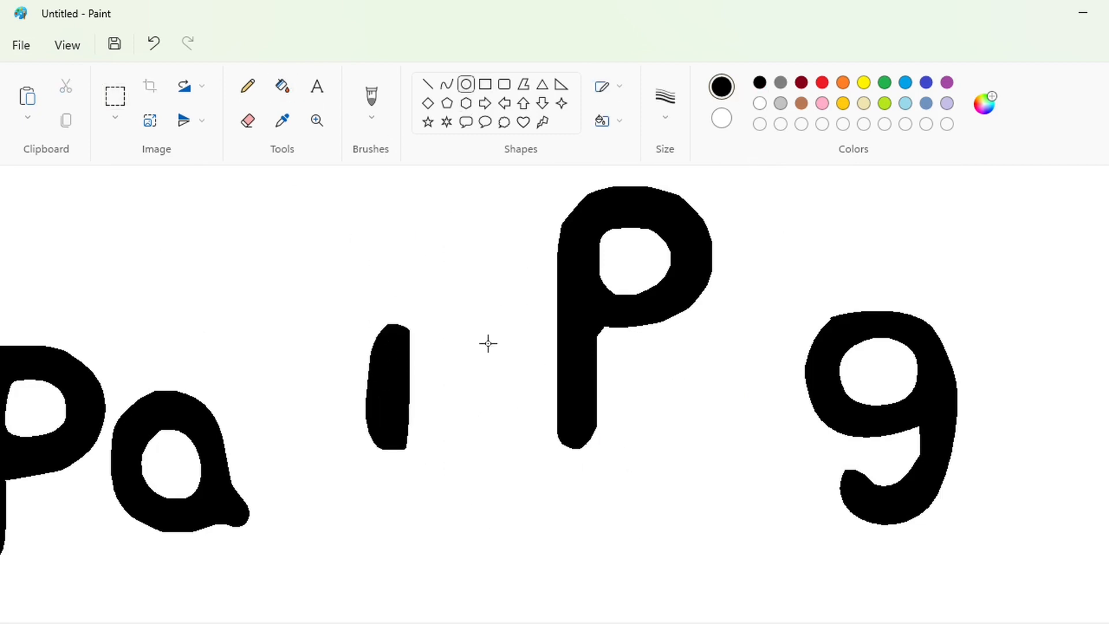
{"action": "mouse_move", "coordinate": [372, 271]}
{"action": "left_mouse_down"}
{"action": "mouse_move", "coordinate": [406, 321]}
{"action": "mouse_move", "coordinate": [418, 306]}
{"action": "left_mouse_up"}
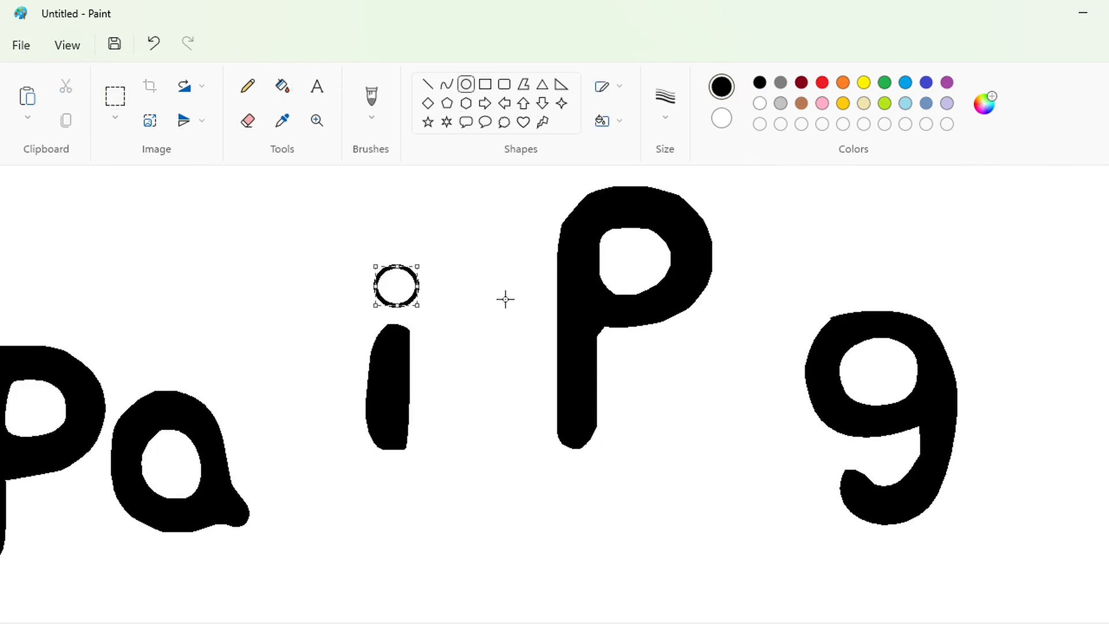
{"action": "left_click", "coordinate": [282, 86]}
{"action": "left_click", "coordinate": [396, 285]}
Step: Duplicate the redrawn i and place the copy under the bowl of the P in "Pig"
{"action": "left_click", "coordinate": [115, 96]}
{"action": "left_click_drag", "start_coordinate": [267, 218], "coordinate": [456, 470]}
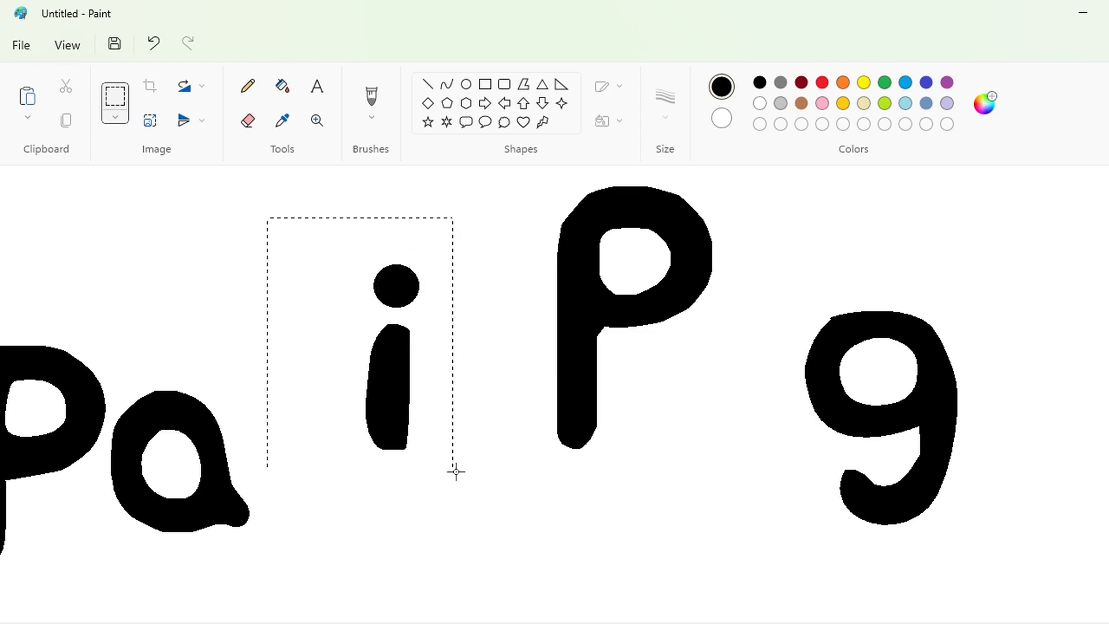
{"action": "key", "text": "ctrl+c"}
{"action": "key", "text": "ctrl+v"}
{"action": "left_click_drag", "start_coordinate": [142, 324], "coordinate": [628, 413]}
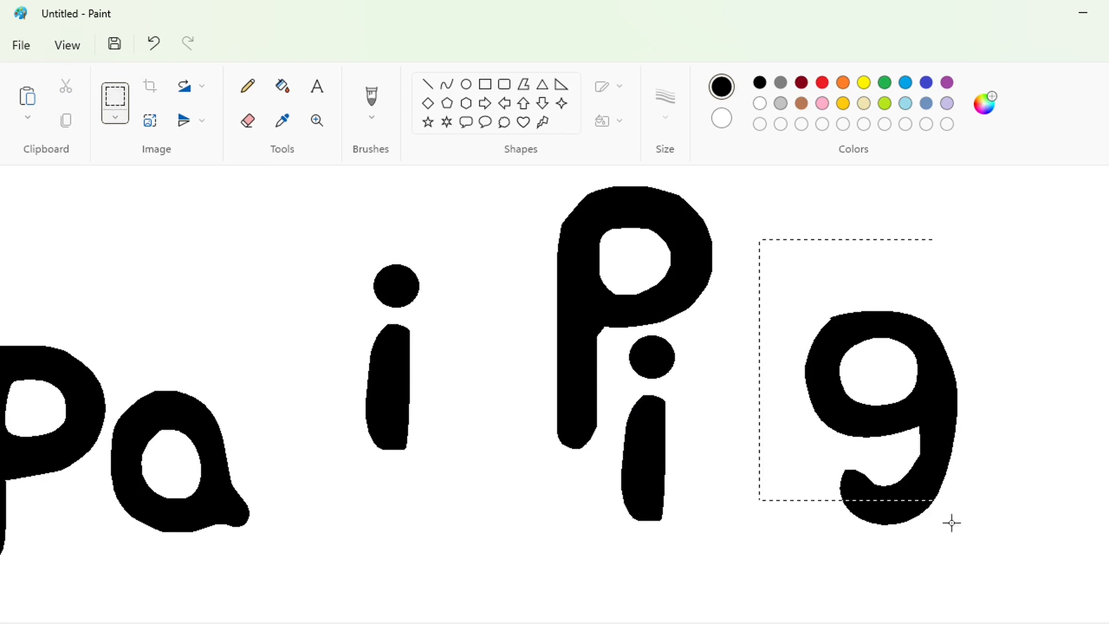
Step: Copy the g, erase the original with white, and paste the copy close to the right of the i
{"action": "left_click_drag", "start_coordinate": [952, 523], "coordinate": [1042, 592]}
{"action": "left_click", "coordinate": [282, 85]}
{"action": "left_click", "coordinate": [944, 386]}
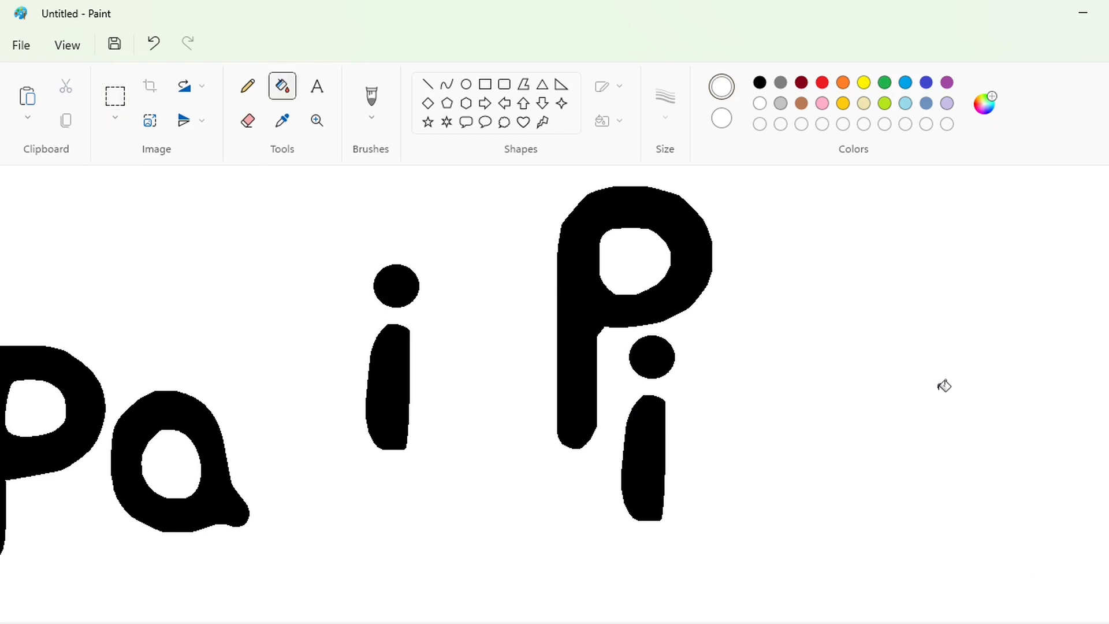
{"action": "key", "text": "ctrl+v"}
{"action": "mouse_move", "coordinate": [191, 349]}
{"action": "left_mouse_down"}
{"action": "mouse_move", "coordinate": [818, 386]}
{"action": "mouse_move", "coordinate": [802, 383]}
{"action": "left_mouse_up"}
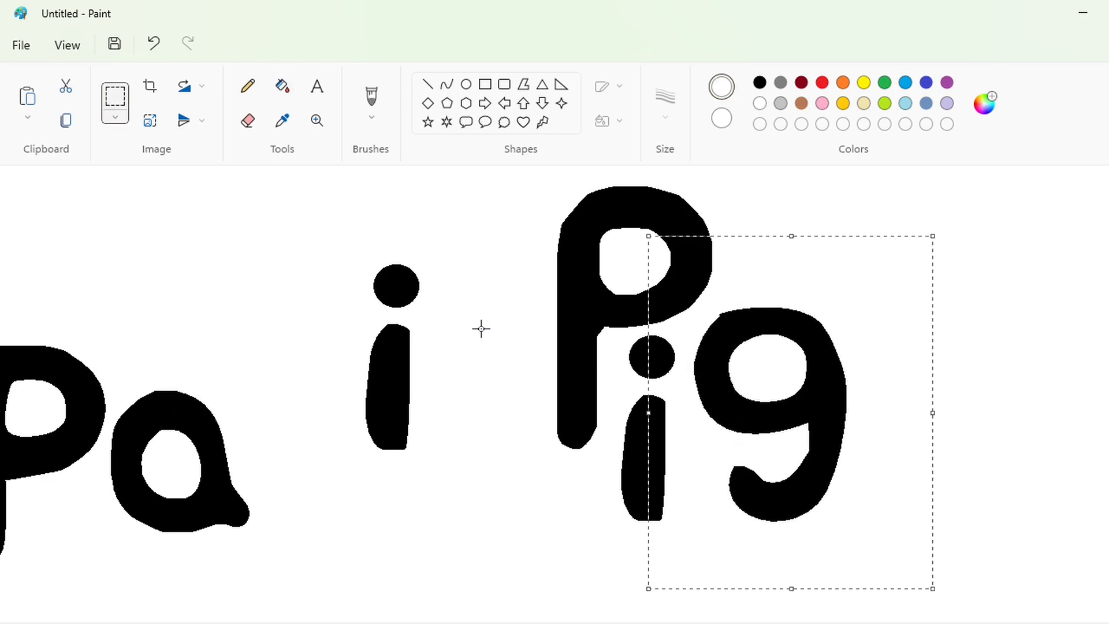
Step: Erase the leftover i between the two words by filling its dot and stem with white
{"action": "left_click", "coordinate": [282, 85]}
{"action": "left_click", "coordinate": [396, 286]}
{"action": "left_click", "coordinate": [388, 387]}
Step: Draw a curly pig's tail in black at the lower right of the g using the Curve tool
{"action": "scroll", "coordinate": [695, 584], "scroll_direction": "right", "scroll_amount": 5}
{"action": "left_click", "coordinate": [447, 85]}
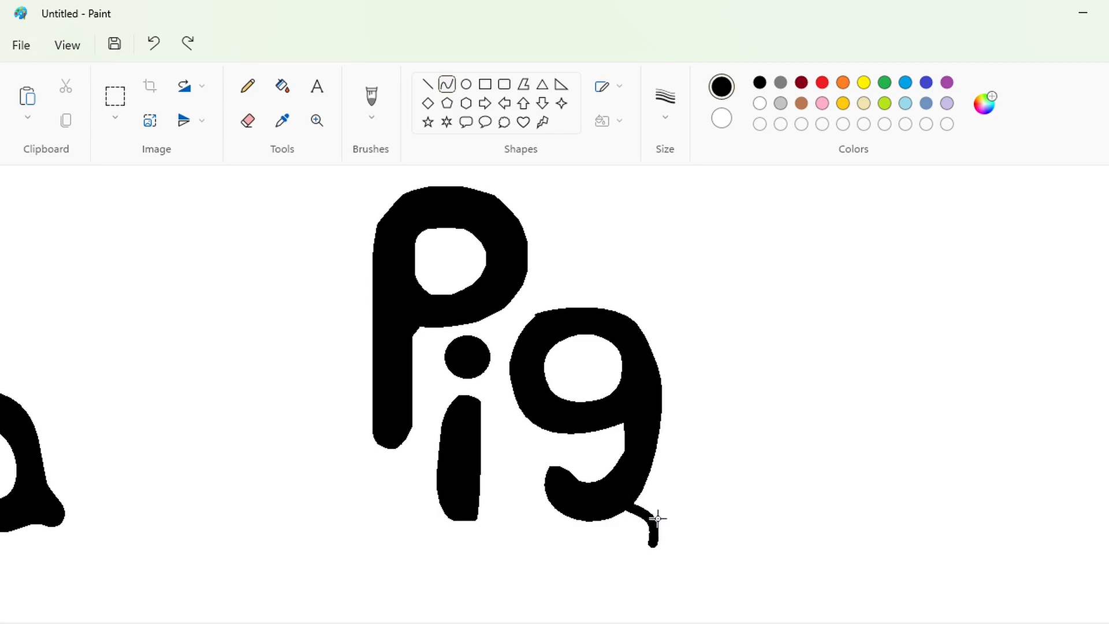
{"action": "scroll", "coordinate": [977, 569], "scroll_direction": "up", "scroll_amount": 1}
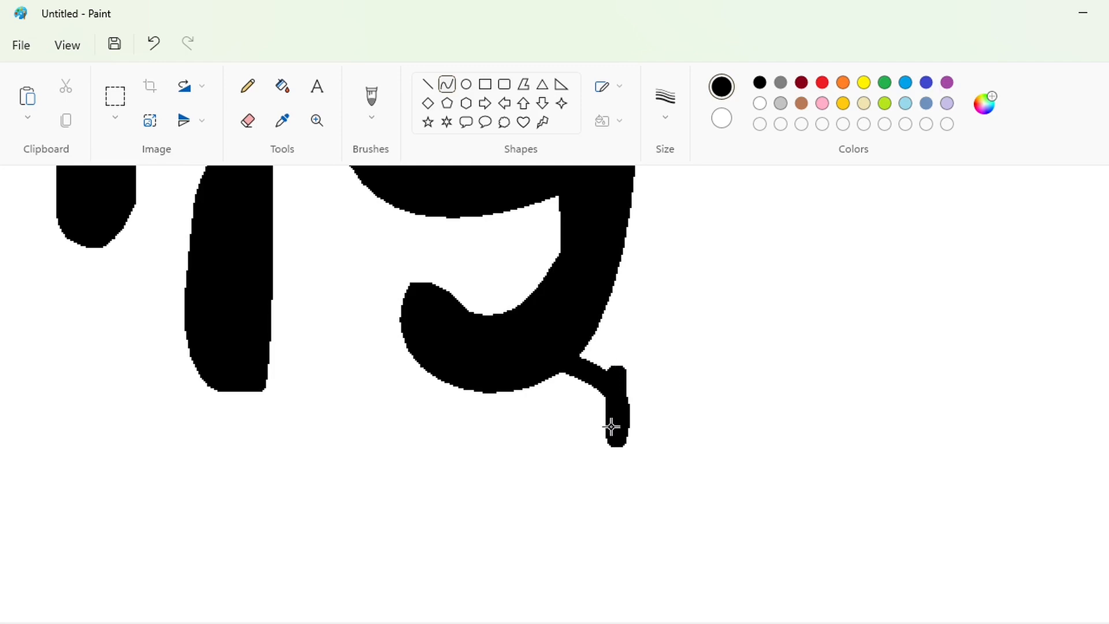
{"action": "left_click_drag", "start_coordinate": [610, 428], "coordinate": [525, 412]}
{"action": "mouse_move", "coordinate": [618, 374]}
{"action": "left_mouse_down"}
{"action": "mouse_move", "coordinate": [653, 431]}
{"action": "mouse_move", "coordinate": [673, 400]}
{"action": "left_mouse_up"}
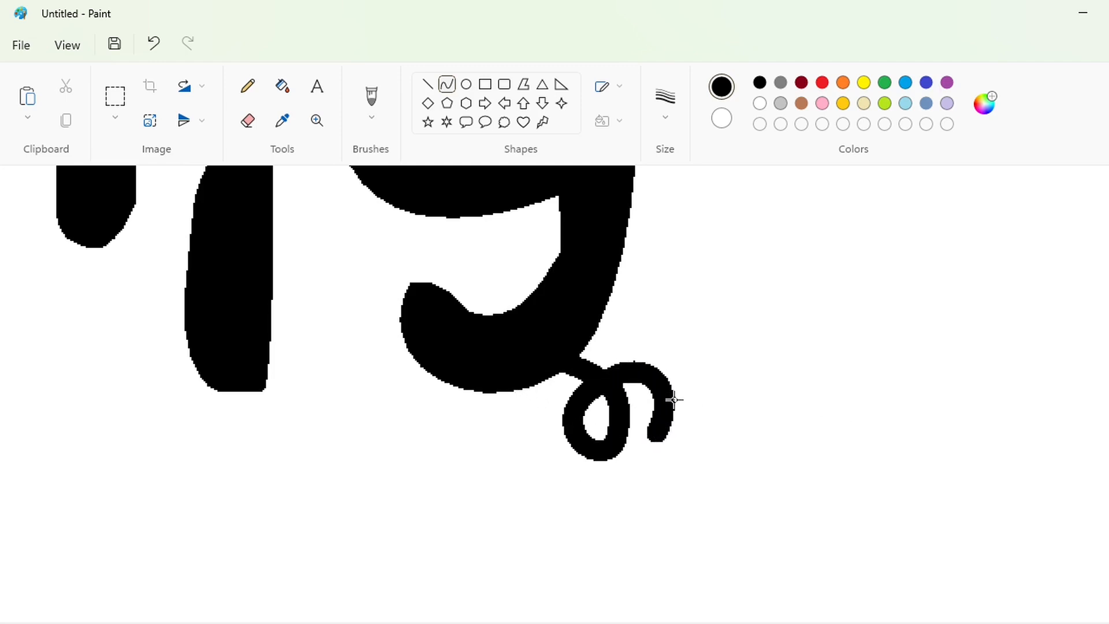
Step: Copy the whole word "Pig" with its curly tail and erase the original letters with a white fill
{"action": "scroll", "coordinate": [644, 268], "scroll_direction": "down", "scroll_amount": 3}
{"action": "left_click", "coordinate": [105, 93]}
{"action": "left_click_drag", "start_coordinate": [624, 235], "coordinate": [911, 543]}
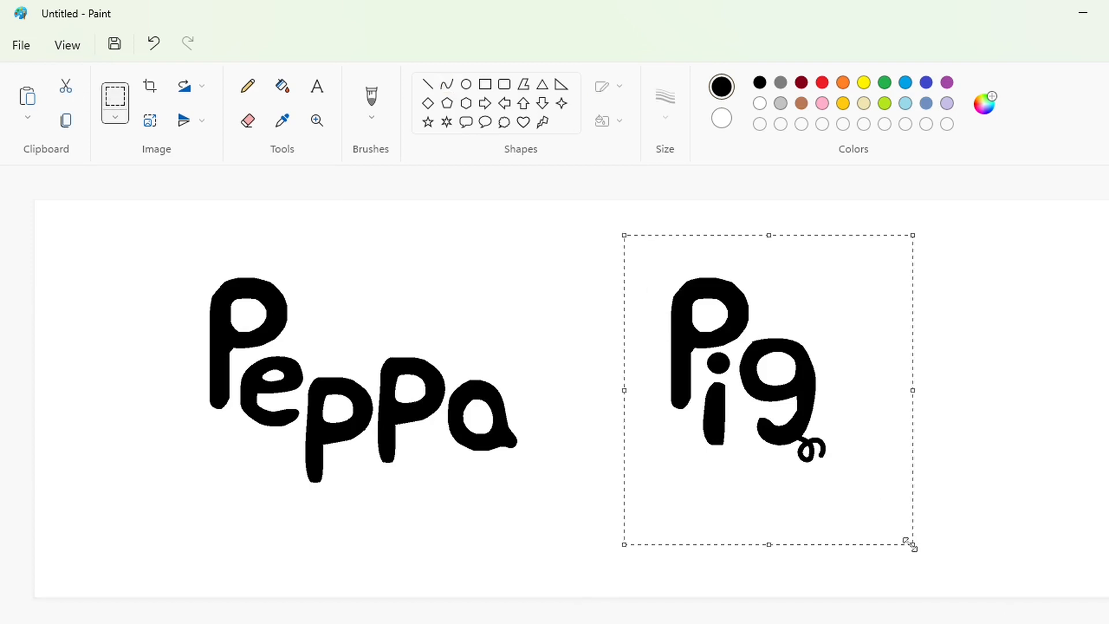
{"action": "left_click", "coordinate": [352, 200]}
{"action": "left_click", "coordinate": [280, 87]}
{"action": "left_click", "coordinate": [759, 103]}
{"action": "left_click", "coordinate": [741, 309]}
{"action": "left_click", "coordinate": [719, 363]}
{"action": "left_click", "coordinate": [715, 405]}
{"action": "left_click", "coordinate": [808, 393]}
Step: Paste the copied "Pig" and position it just to the right of "Peppa", level with its capital P
{"action": "key", "text": "ctrl+v"}
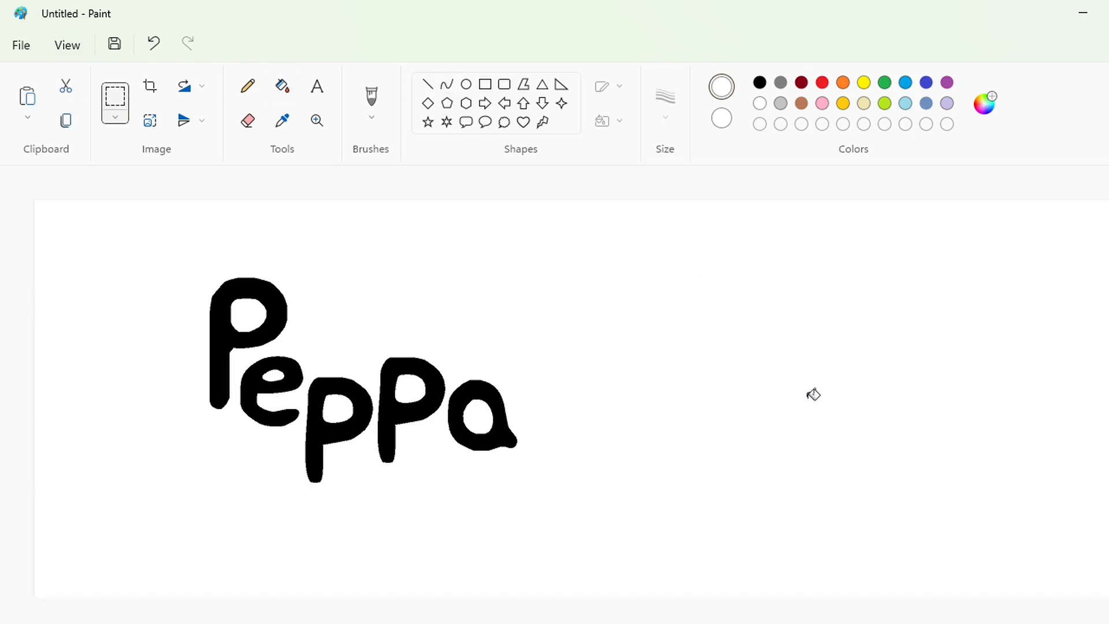
{"action": "mouse_move", "coordinate": [107, 316]}
{"action": "left_mouse_down"}
{"action": "mouse_move", "coordinate": [475, 374]}
{"action": "mouse_move", "coordinate": [567, 364]}
{"action": "mouse_move", "coordinate": [285, 364]}
{"action": "mouse_move", "coordinate": [254, 354]}
{"action": "left_mouse_up"}
{"action": "key", "text": "Right"}
{"action": "key", "text": "Right"}
{"action": "key", "text": "Right"}
{"action": "key", "text": "Right"}
{"action": "key", "text": "Right"}
{"action": "key", "text": "Right"}
{"action": "key", "text": "Right"}
{"action": "key", "text": "Right"}
{"action": "key", "text": "Right"}
{"action": "key", "text": "Right"}
{"action": "key", "text": "Right"}
{"action": "key", "text": "Right"}
{"action": "key", "text": "Right"}
{"action": "key", "text": "Right"}
{"action": "key", "text": "Right"}
{"action": "key", "text": "Right"}
{"action": "key", "text": "Right"}
{"action": "key", "text": "Right"}
{"action": "key", "text": "Right"}
{"action": "key", "text": "Right"}
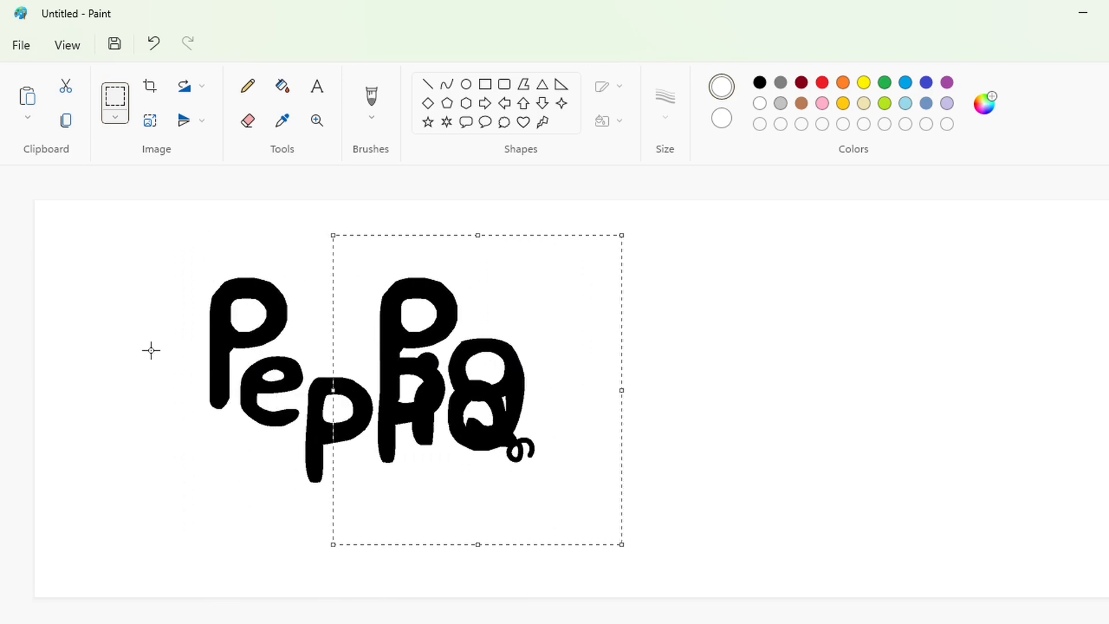
{"action": "key", "text": "Right"}
{"action": "key", "text": "Right"}
{"action": "key", "text": "Right"}
{"action": "key", "text": "Right"}
{"action": "key", "text": "Right"}
{"action": "key", "text": "Right"}
{"action": "key", "text": "Right"}
{"action": "key", "text": "Right"}
{"action": "key", "text": "Right"}
{"action": "key", "text": "Right"}
{"action": "left_click", "coordinate": [151, 350]}
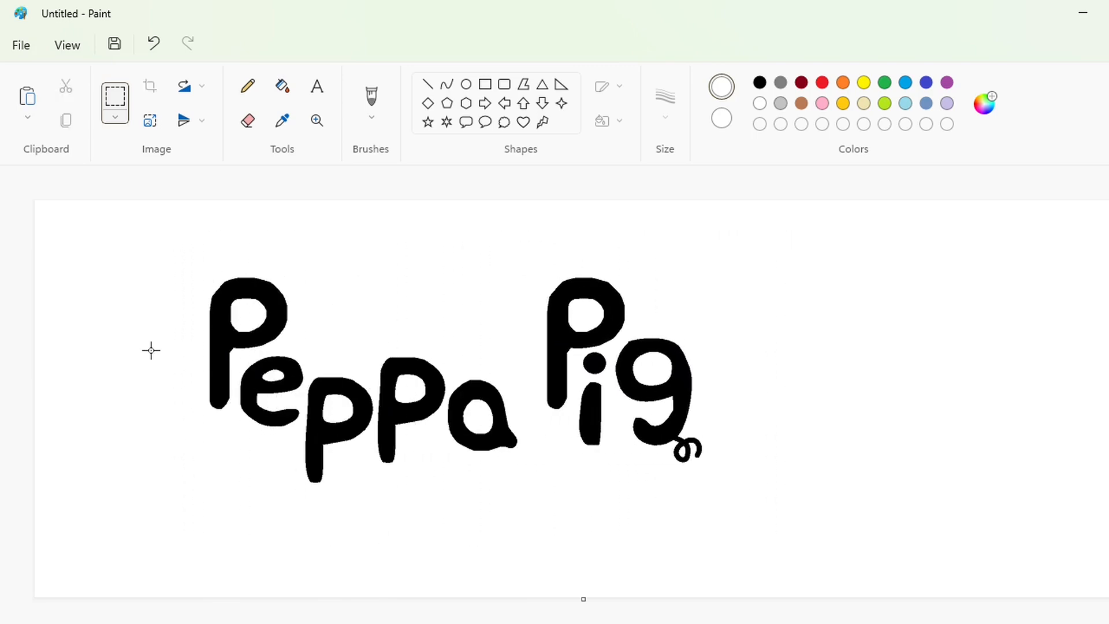
Step: Draw a purple curve 5 px thick around the upper-left side of Peppa's capital P with the Curve tool
{"action": "left_click", "coordinate": [446, 84]}
{"action": "left_click", "coordinate": [665, 97]}
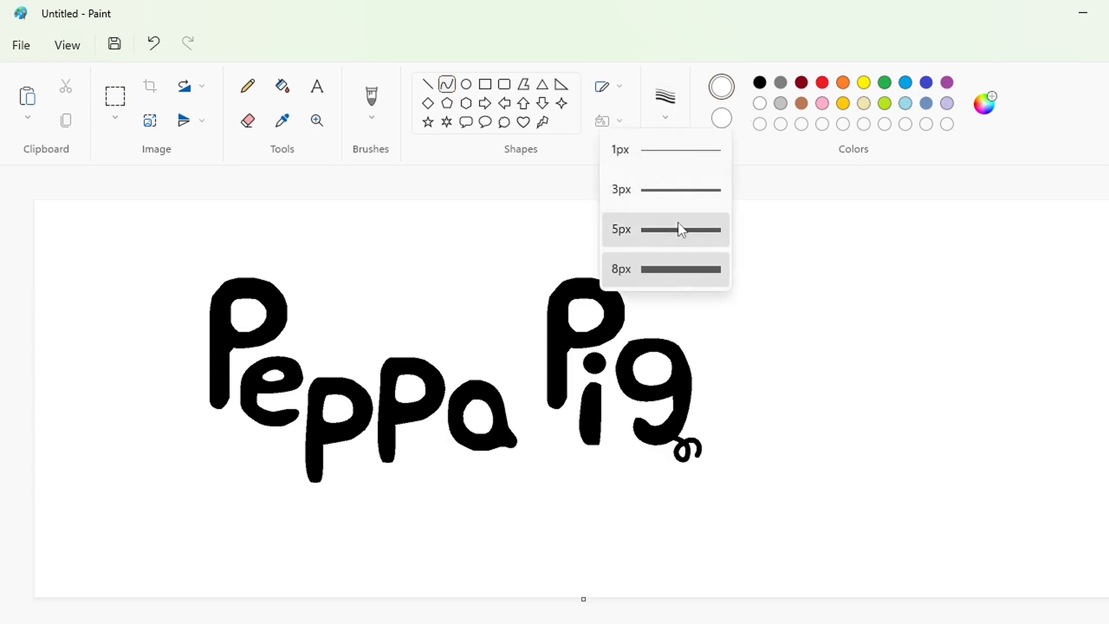
{"action": "left_click", "coordinate": [678, 225]}
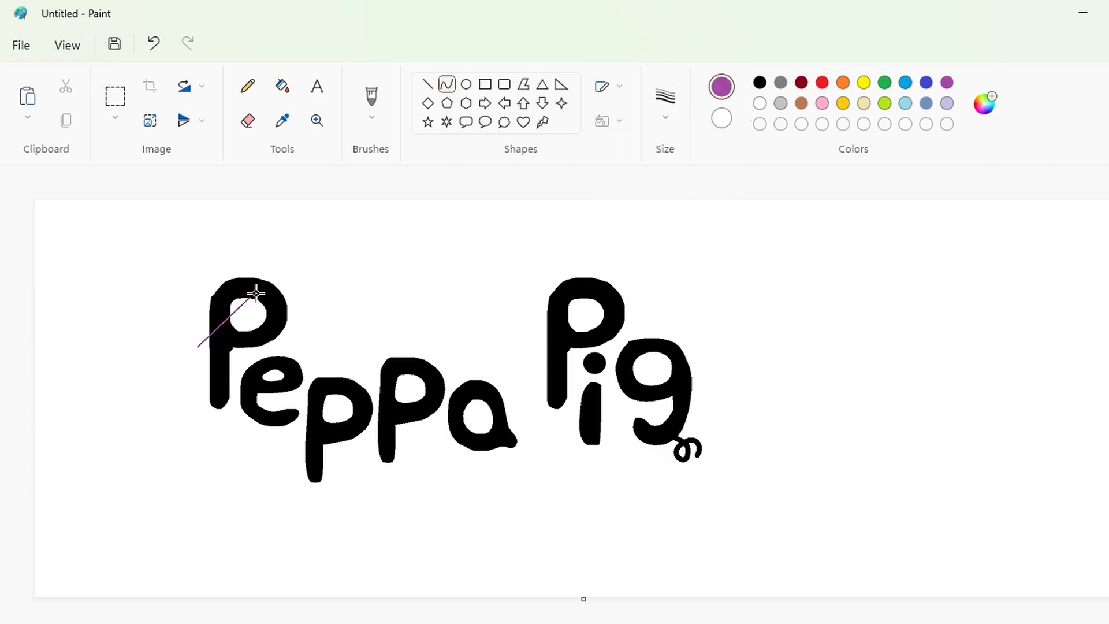
{"action": "left_click_drag", "start_coordinate": [255, 294], "coordinate": [283, 275]}
{"action": "left_click_drag", "start_coordinate": [240, 310], "coordinate": [223, 228]}
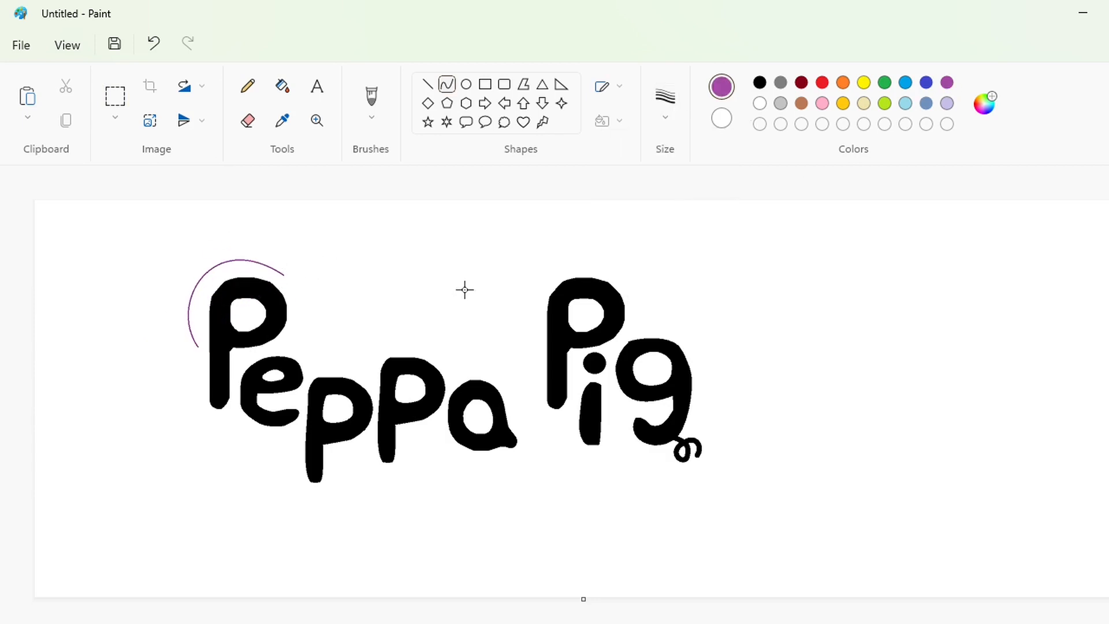
{"action": "left_click", "coordinate": [1090, 604]}
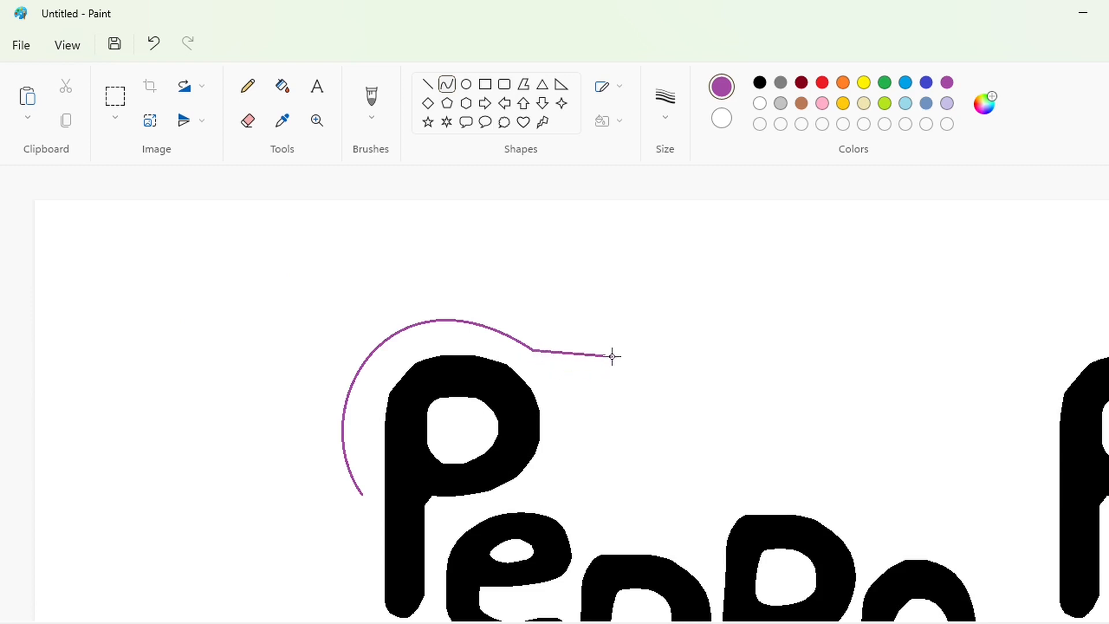
Step: Extend the purple outline with a rounded hump above the lowercase letters following Peppa's capital P
{"action": "scroll", "coordinate": [476, 454], "scroll_direction": "right", "scroll_amount": 2}
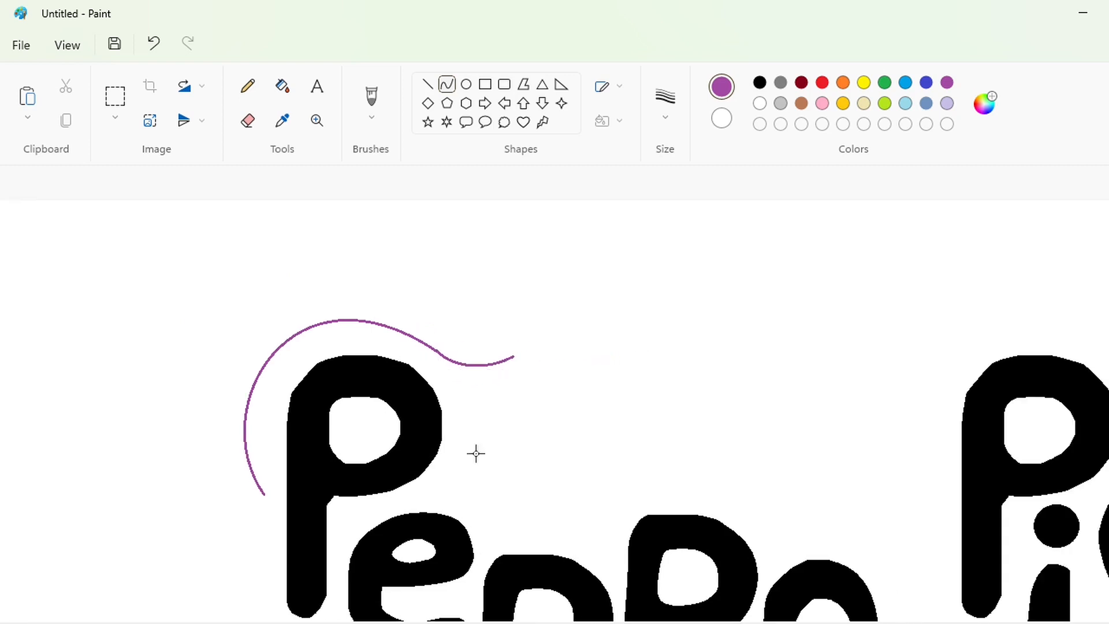
{"action": "left_click_drag", "start_coordinate": [628, 352], "coordinate": [685, 347]}
{"action": "left_click_drag", "start_coordinate": [563, 351], "coordinate": [653, 291]}
{"action": "scroll", "coordinate": [501, 324], "scroll_direction": "right", "scroll_amount": 3}
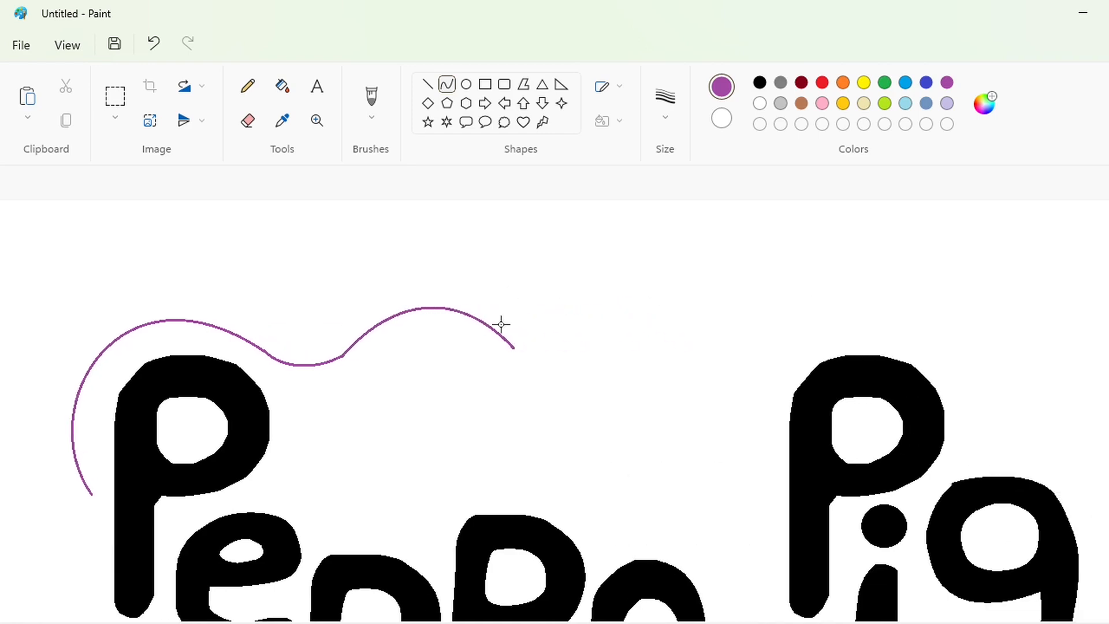
Step: Continue the purple outline with a dip between the two words and a larger arch over Pig's capital P
{"action": "left_click_drag", "start_coordinate": [608, 349], "coordinate": [667, 348]}
{"action": "left_click_drag", "start_coordinate": [557, 351], "coordinate": [566, 379]}
{"action": "left_click_drag", "start_coordinate": [638, 379], "coordinate": [634, 394]}
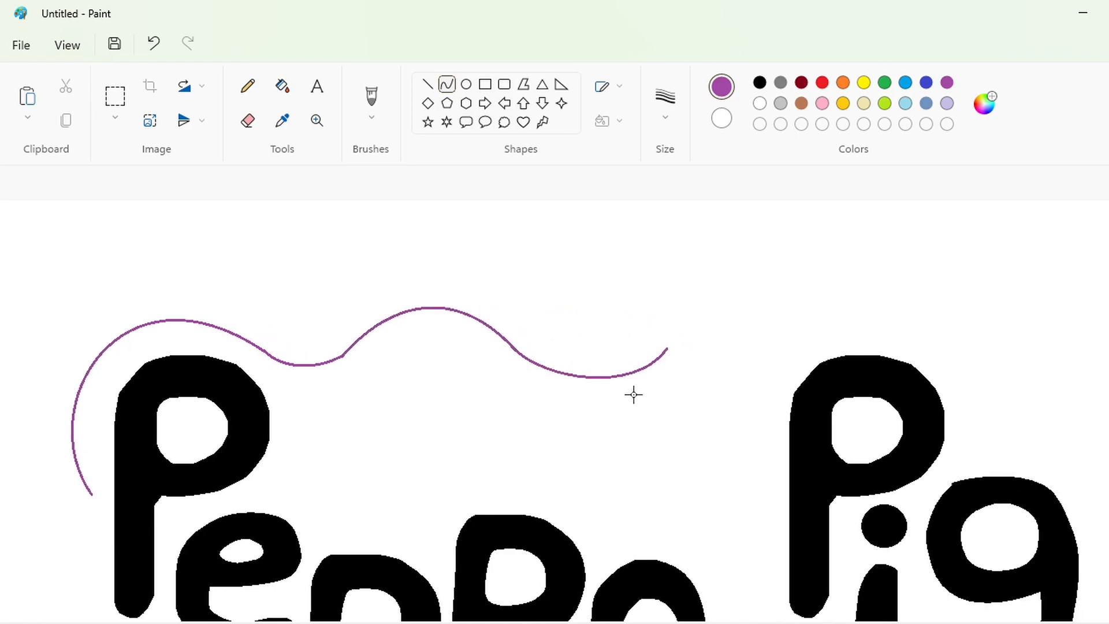
{"action": "scroll", "coordinate": [426, 349], "scroll_direction": "right", "scroll_amount": 4}
{"action": "left_click_drag", "start_coordinate": [425, 348], "coordinate": [680, 354]}
{"action": "mouse_move", "coordinate": [519, 350]}
{"action": "left_mouse_down"}
{"action": "mouse_move", "coordinate": [470, 290]}
{"action": "mouse_move", "coordinate": [614, 273]}
{"action": "mouse_move", "coordinate": [654, 244]}
{"action": "left_mouse_up"}
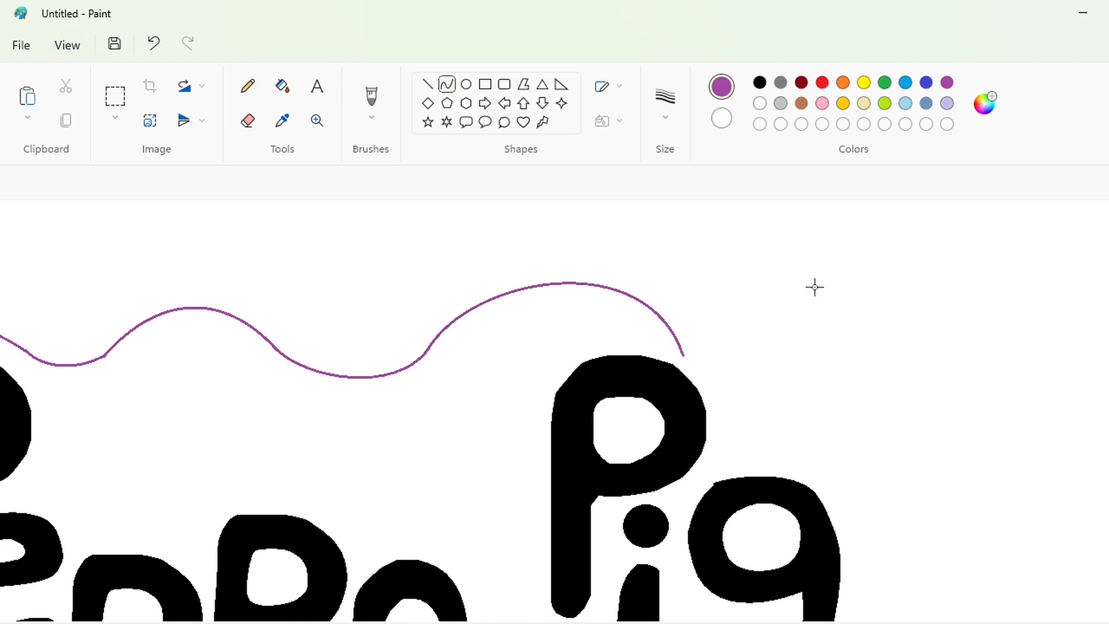
Step: Add a short dip to the purple outline just beyond the upper right of Pig's capital P
{"action": "scroll", "coordinate": [887, 623], "scroll_direction": "down", "scroll_amount": 1}
{"action": "scroll", "coordinate": [888, 623], "scroll_direction": "up", "scroll_amount": 1}
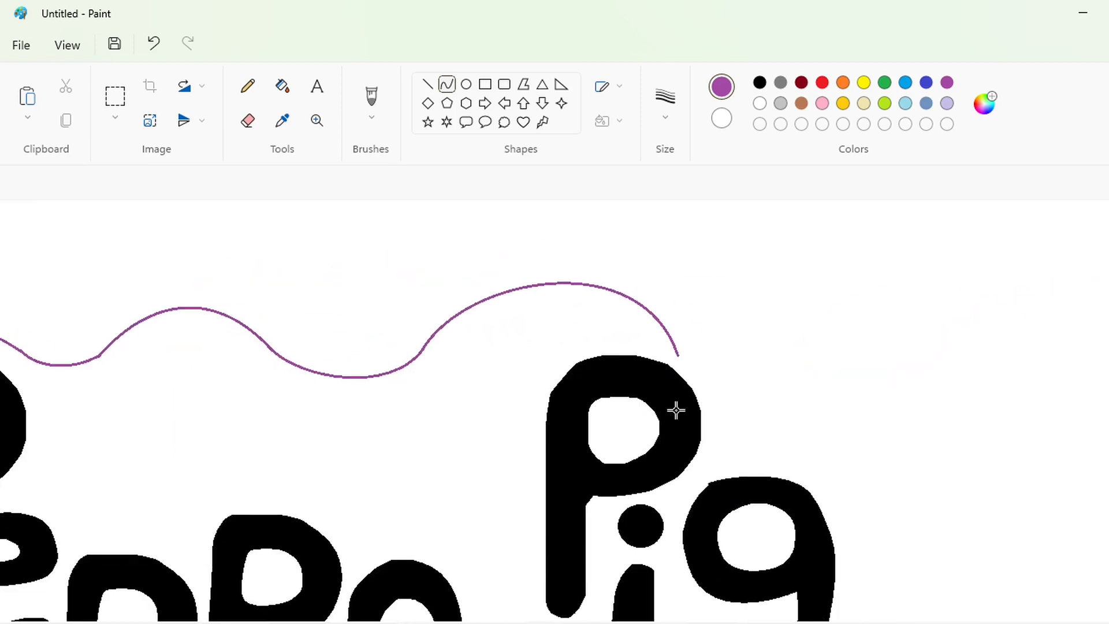
{"action": "left_click", "coordinate": [446, 84]}
{"action": "left_click_drag", "start_coordinate": [733, 366], "coordinate": [740, 368]}
{"action": "mouse_move", "coordinate": [740, 368]}
{"action": "left_mouse_down"}
{"action": "mouse_move", "coordinate": [684, 362]}
{"action": "mouse_move", "coordinate": [744, 368]}
{"action": "left_mouse_up"}
{"action": "left_click_drag", "start_coordinate": [824, 382], "coordinate": [863, 414]}
{"action": "left_click_drag", "start_coordinate": [775, 381], "coordinate": [795, 335]}
{"action": "left_click_drag", "start_coordinate": [880, 341], "coordinate": [863, 338]}
{"action": "scroll", "coordinate": [904, 448], "scroll_direction": "down", "scroll_amount": 2}
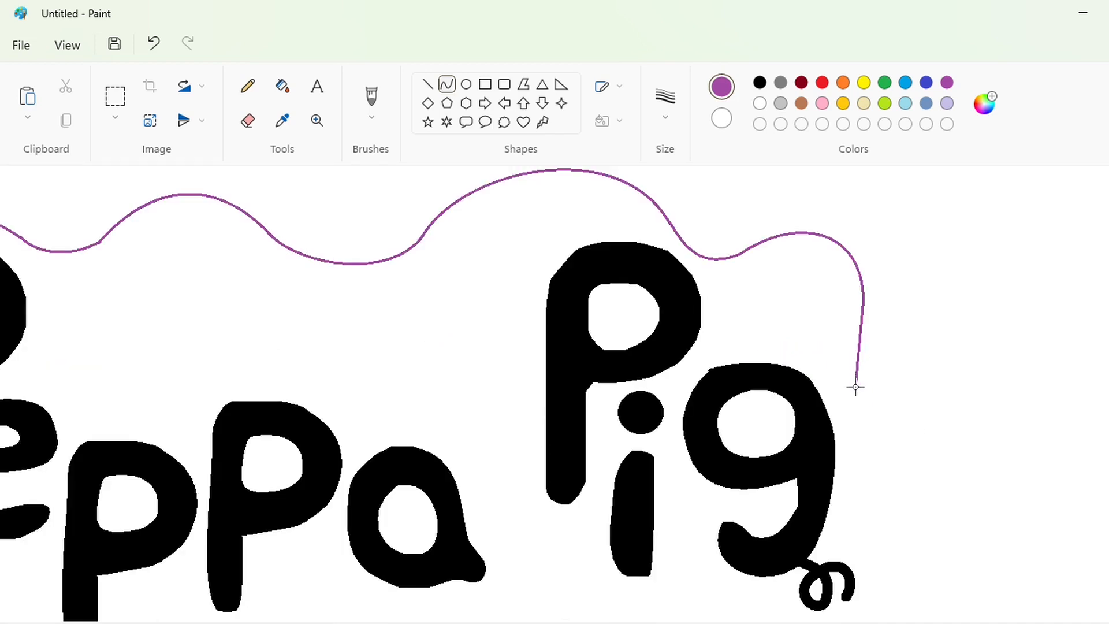
{"action": "key", "text": "ctrl+z"}
Step: Curve the purple outline over the upper right of the g and bend it inward alongside the letter
{"action": "left_click_drag", "start_coordinate": [738, 253], "coordinate": [844, 378]}
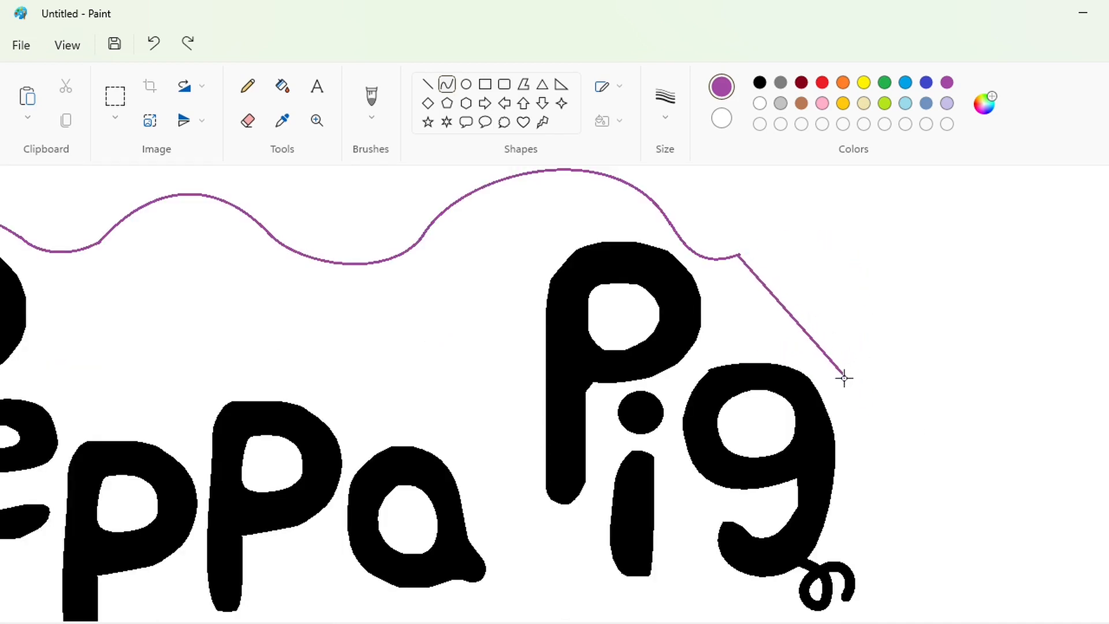
{"action": "left_click_drag", "start_coordinate": [787, 298], "coordinate": [802, 211]}
{"action": "left_click_drag", "start_coordinate": [810, 216], "coordinate": [899, 268]}
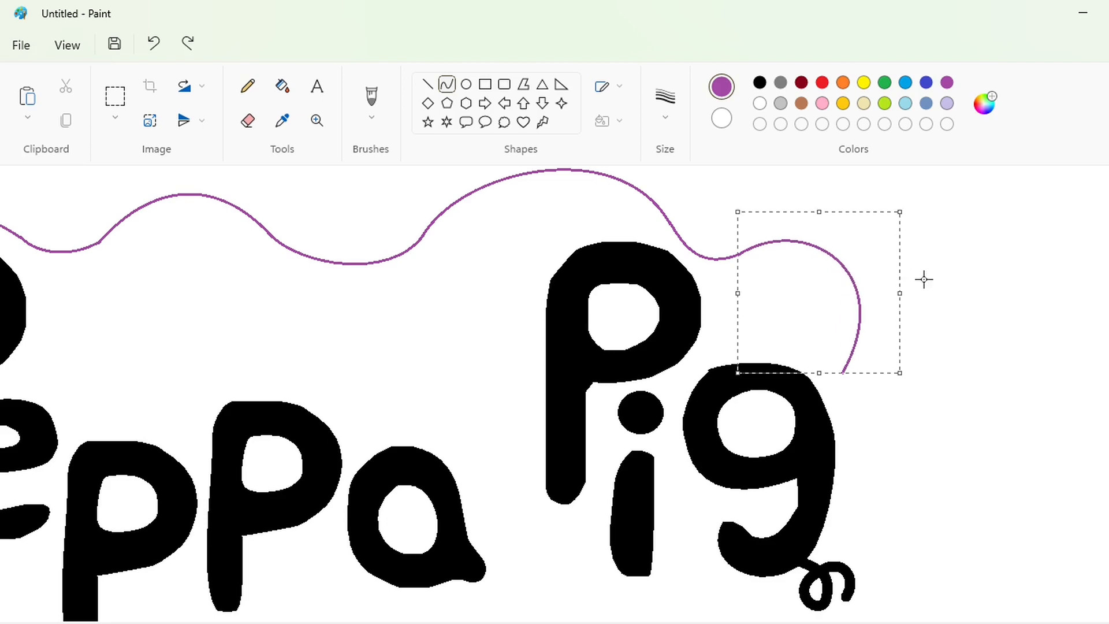
{"action": "left_click", "coordinate": [973, 292]}
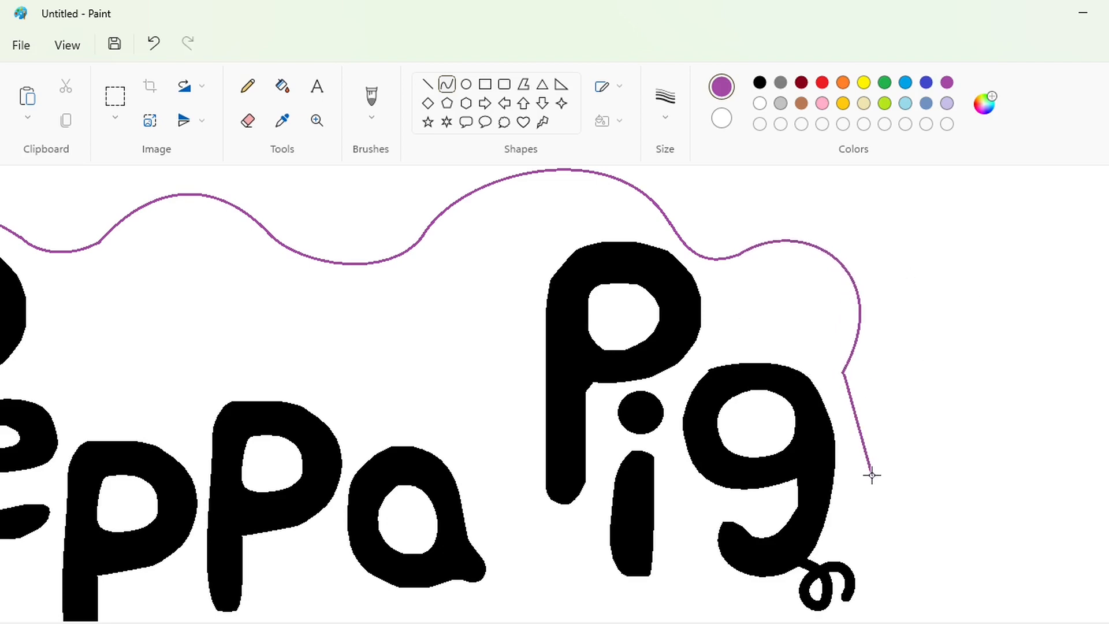
{"action": "mouse_move", "coordinate": [849, 406]}
{"action": "left_mouse_down"}
{"action": "mouse_move", "coordinate": [832, 396]}
{"action": "mouse_move", "coordinate": [837, 444]}
{"action": "left_mouse_up"}
{"action": "left_click", "coordinate": [949, 425]}
Step: Sweep the purple outline around the curly tail and back underneath the g
{"action": "scroll", "coordinate": [924, 491], "scroll_direction": "down", "scroll_amount": 2}
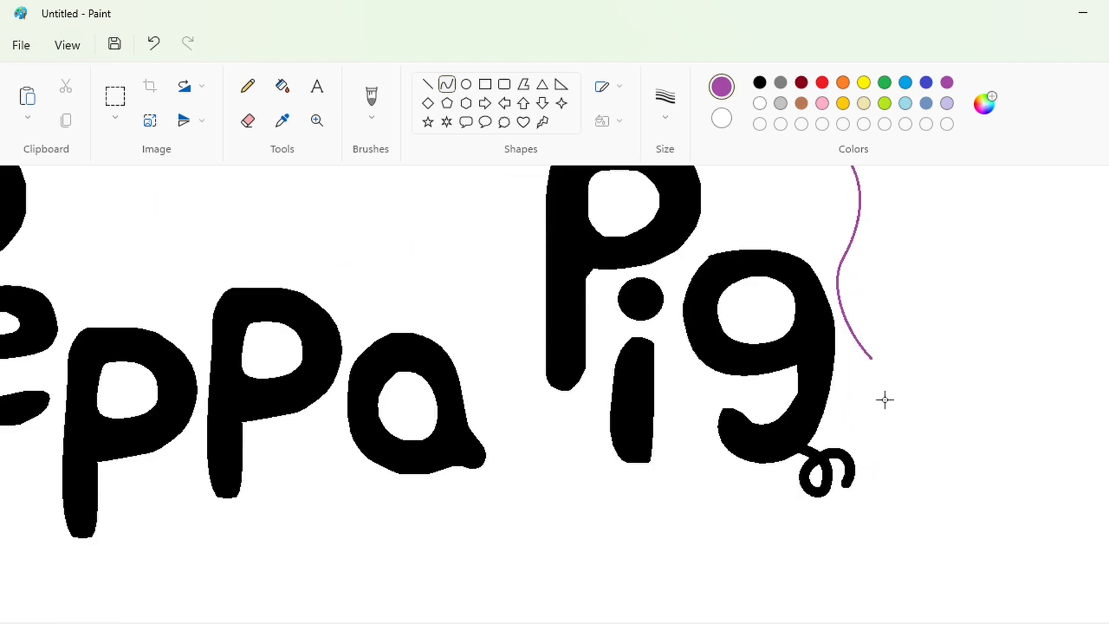
{"action": "mouse_move", "coordinate": [872, 358]}
{"action": "left_mouse_down"}
{"action": "mouse_move", "coordinate": [816, 537]}
{"action": "mouse_move", "coordinate": [769, 515]}
{"action": "left_mouse_up"}
{"action": "mouse_move", "coordinate": [912, 404]}
{"action": "left_mouse_down"}
{"action": "mouse_move", "coordinate": [927, 411]}
{"action": "mouse_move", "coordinate": [932, 552]}
{"action": "mouse_move", "coordinate": [921, 568]}
{"action": "left_mouse_up"}
{"action": "left_click", "coordinate": [1001, 522]}
Step: Extend the purple outline with a shallow arch beneath the i of Pig
{"action": "scroll", "coordinate": [943, 581], "scroll_direction": "left", "scroll_amount": 3}
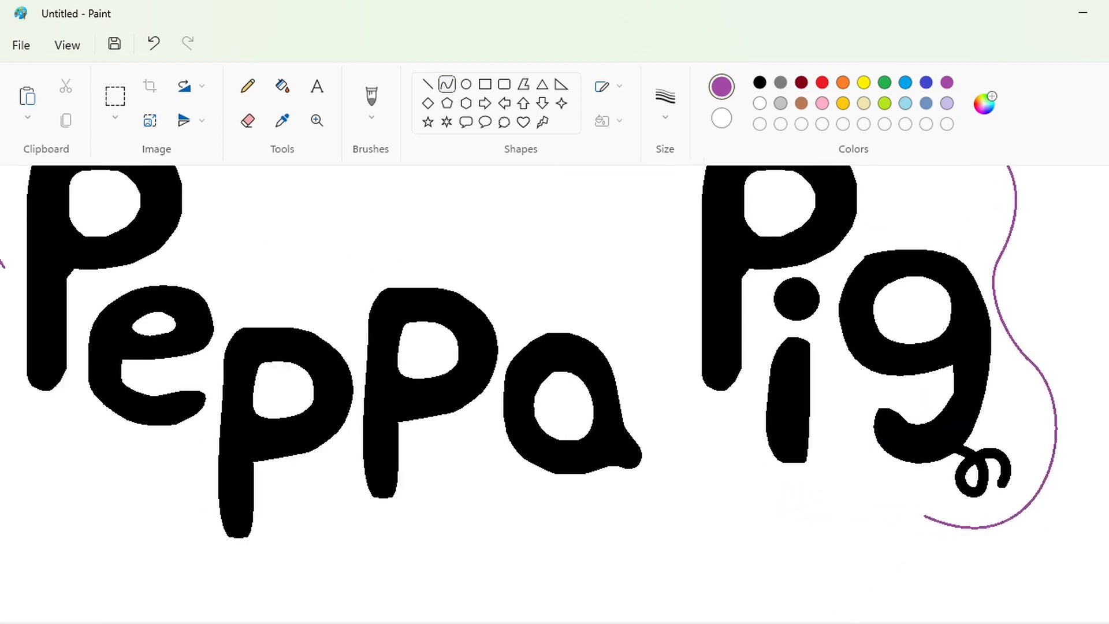
{"action": "left_click_drag", "start_coordinate": [862, 508], "coordinate": [866, 486]}
{"action": "left_click_drag", "start_coordinate": [794, 499], "coordinate": [813, 466]}
{"action": "left_click", "coordinate": [855, 580]}
Step: Continue the purple outline with a dip below the a of Peppa and a small hump toward the second lowercase p
{"action": "scroll", "coordinate": [817, 579], "scroll_direction": "down", "scroll_amount": 2}
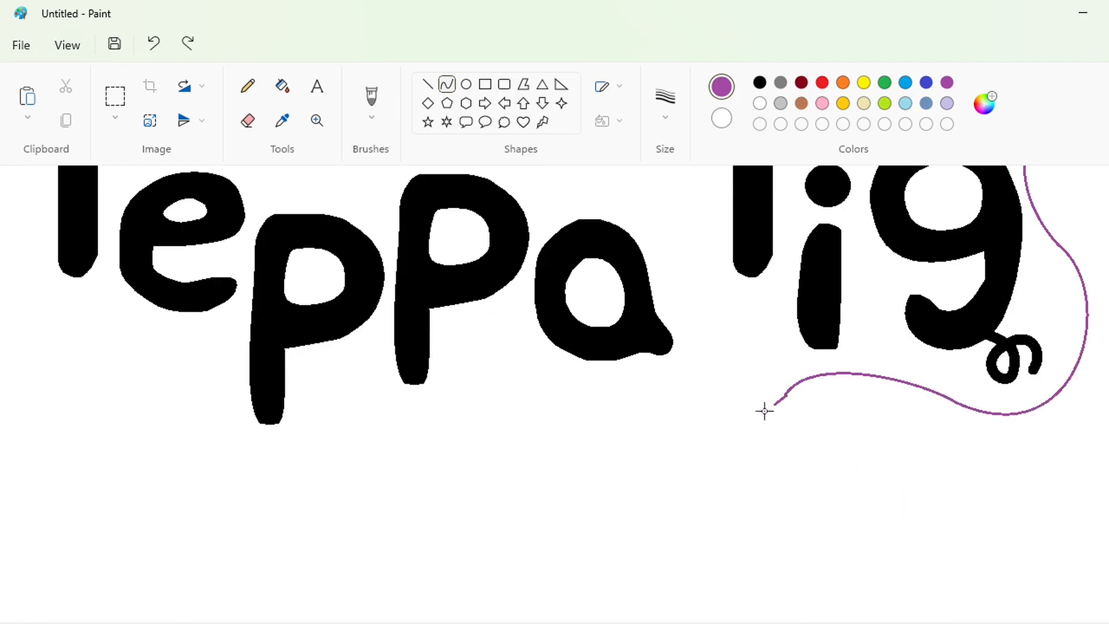
{"action": "left_click_drag", "start_coordinate": [764, 411], "coordinate": [571, 429]}
{"action": "mouse_move", "coordinate": [759, 431]}
{"action": "left_mouse_down"}
{"action": "mouse_move", "coordinate": [656, 495]}
{"action": "mouse_move", "coordinate": [670, 505]}
{"action": "left_mouse_up"}
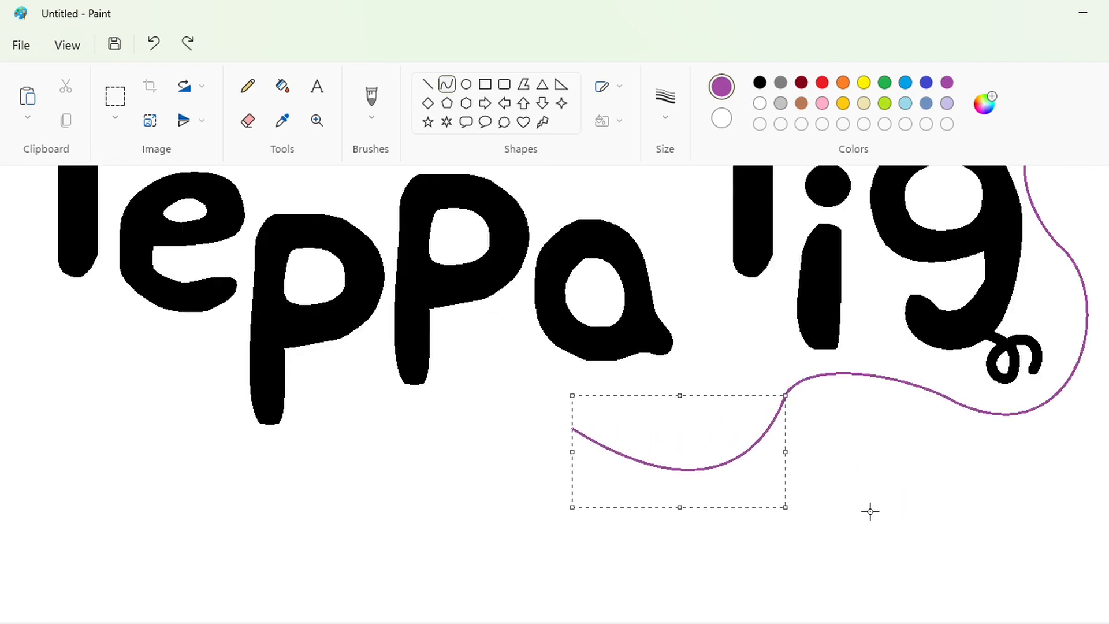
{"action": "left_click", "coordinate": [871, 511]}
{"action": "scroll", "coordinate": [767, 428], "scroll_direction": "left", "scroll_amount": 3}
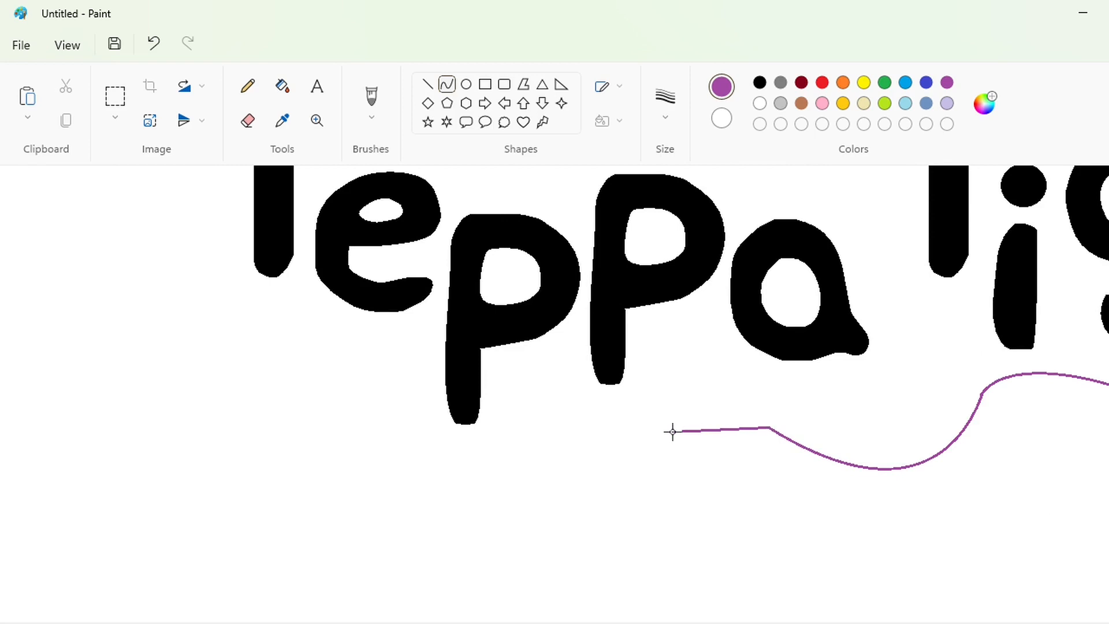
{"action": "left_click_drag", "start_coordinate": [735, 429], "coordinate": [710, 378]}
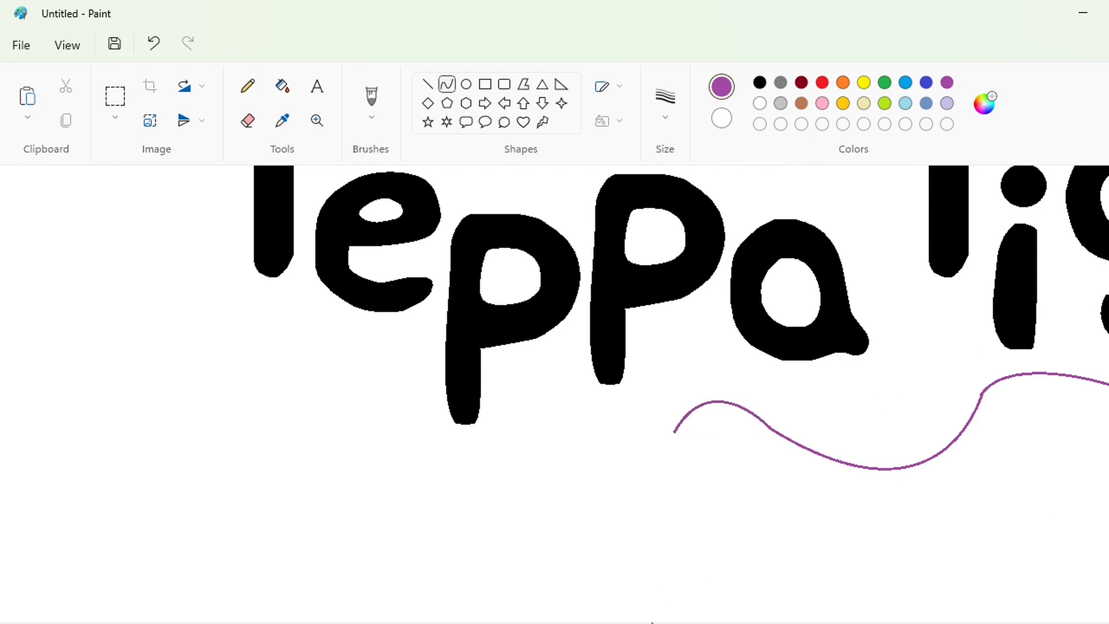
Step: Draw a deep purple dip below the first lowercase p and a curve rising beneath the e
{"action": "scroll", "coordinate": [635, 603], "scroll_direction": "left", "scroll_amount": 2}
{"action": "left_click_drag", "start_coordinate": [784, 431], "coordinate": [517, 435]}
{"action": "mouse_move", "coordinate": [693, 439]}
{"action": "left_mouse_down"}
{"action": "mouse_move", "coordinate": [608, 539]}
{"action": "mouse_move", "coordinate": [640, 545]}
{"action": "left_mouse_up"}
{"action": "left_click_drag", "start_coordinate": [517, 432], "coordinate": [448, 355]}
{"action": "mouse_move", "coordinate": [489, 401]}
{"action": "left_mouse_down"}
{"action": "mouse_move", "coordinate": [510, 400]}
{"action": "mouse_move", "coordinate": [498, 416]}
{"action": "mouse_move", "coordinate": [511, 361]}
{"action": "left_mouse_up"}
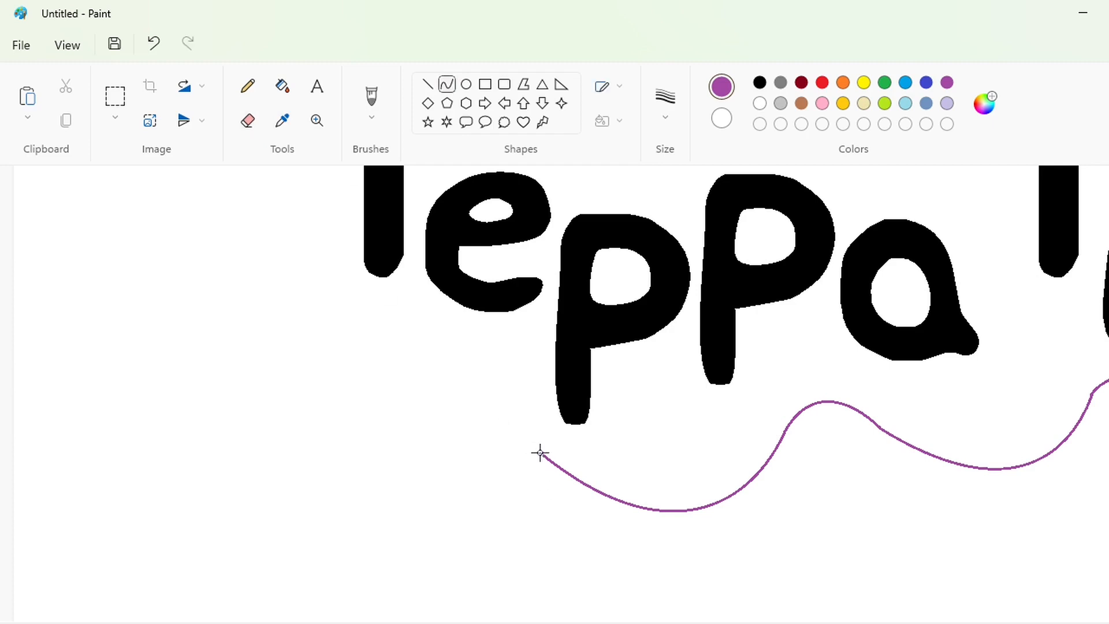
{"action": "left_click_drag", "start_coordinate": [438, 376], "coordinate": [500, 369]}
{"action": "left_click_drag", "start_coordinate": [533, 370], "coordinate": [547, 381]}
{"action": "left_click", "coordinate": [340, 403]}
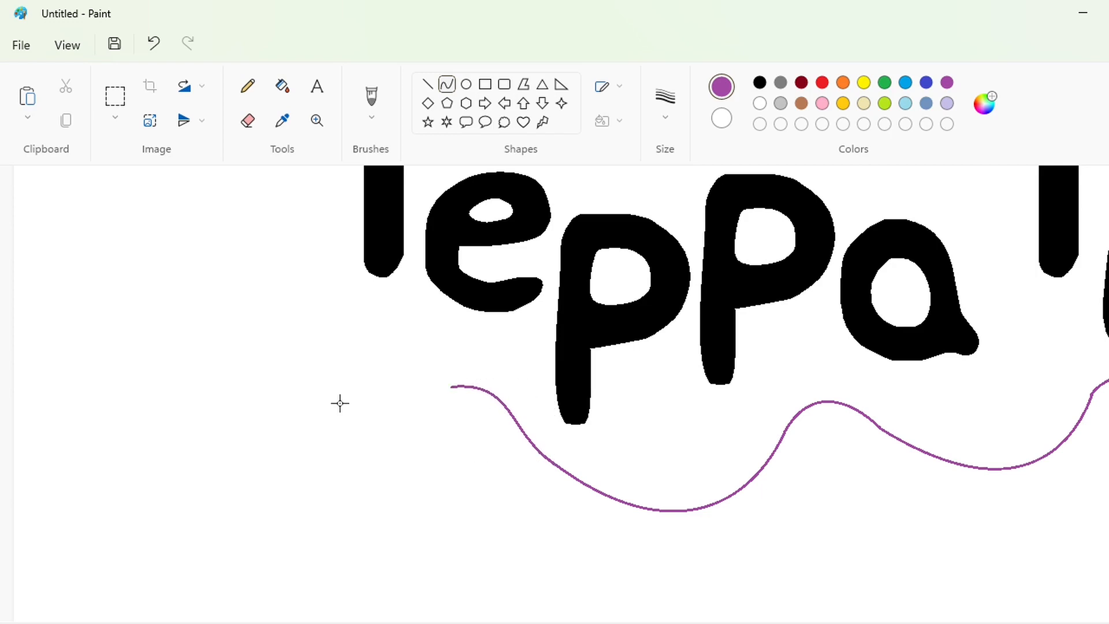
Step: Round the purple outline beneath the foot of Peppa's capital P and nudge the curve slightly right and up
{"action": "left_click_drag", "start_coordinate": [450, 386], "coordinate": [332, 276]}
{"action": "left_click_drag", "start_coordinate": [381, 341], "coordinate": [375, 433]}
{"action": "left_click_drag", "start_coordinate": [361, 375], "coordinate": [292, 386]}
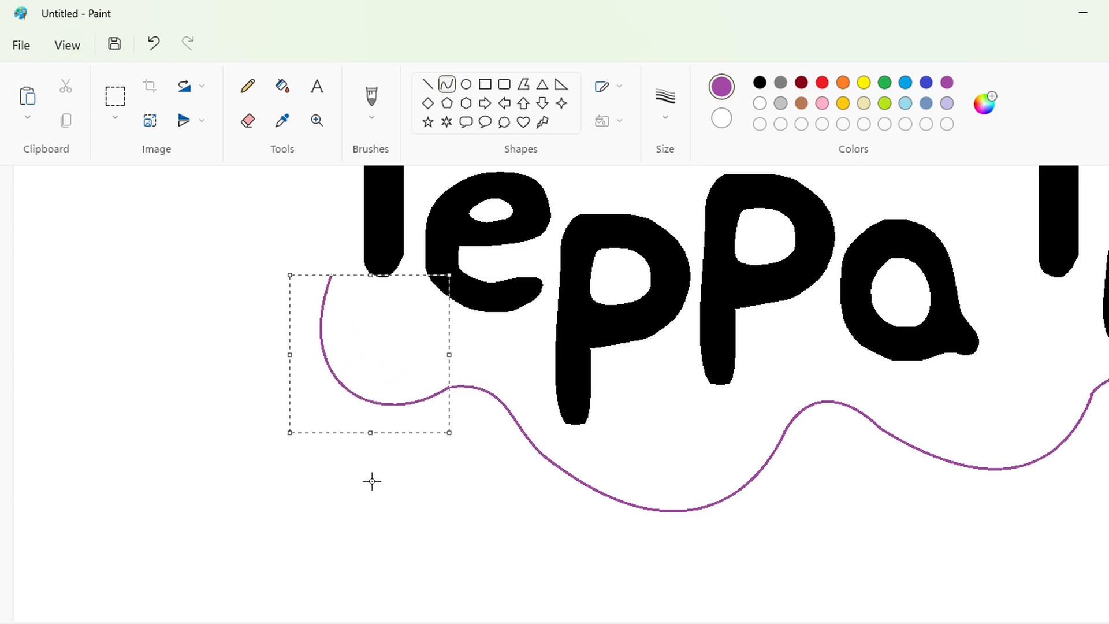
{"action": "key", "text": "Right"}
{"action": "key", "text": "Right"}
{"action": "key", "text": "Right"}
{"action": "key", "text": "Right"}
{"action": "key", "text": "Right"}
{"action": "key", "text": "Up"}
{"action": "left_click", "coordinate": [479, 532]}
Step: Close the purple outline with a slight inward curve along the left of Peppa's capital P
{"action": "scroll", "coordinate": [480, 537], "scroll_direction": "up", "scroll_amount": 4}
{"action": "left_click_drag", "start_coordinate": [335, 501], "coordinate": [341, 381]}
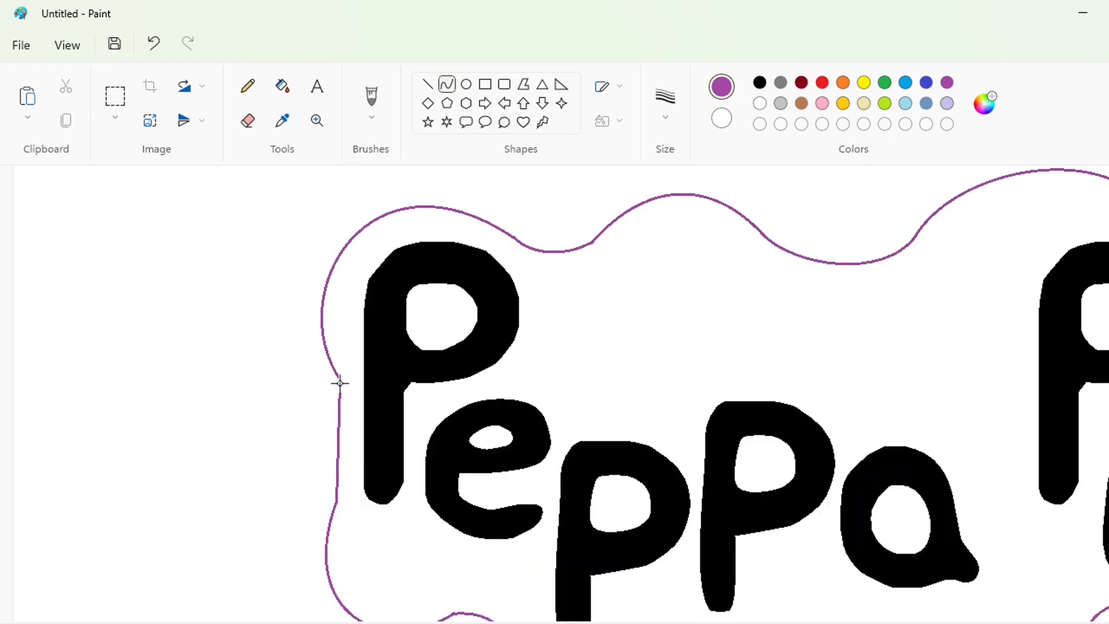
{"action": "left_click_drag", "start_coordinate": [342, 441], "coordinate": [352, 448]}
{"action": "left_click", "coordinate": [355, 424]}
{"action": "left_click", "coordinate": [514, 420]}
Step: Fill the area inside the outline around the letters with purple
{"action": "scroll", "coordinate": [515, 420], "scroll_direction": "down", "scroll_amount": 1}
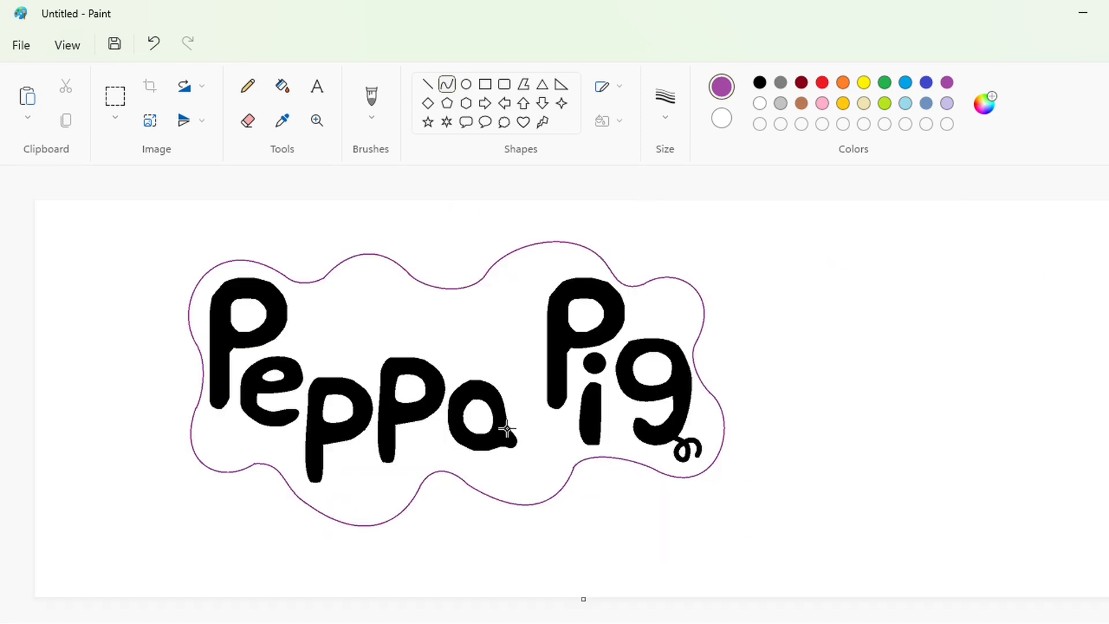
{"action": "left_click", "coordinate": [281, 86]}
{"action": "left_click", "coordinate": [450, 338]}
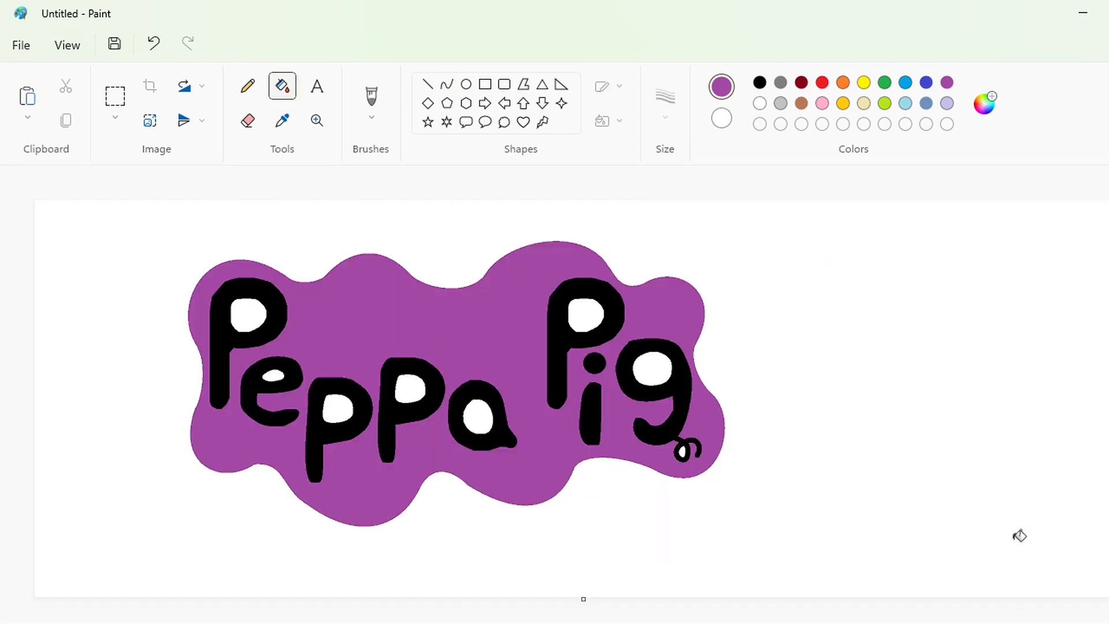
Step: Add the text "TM" in black Arial on the blank canvas right of the logo
{"action": "scroll", "coordinate": [873, 582], "scroll_direction": "up", "scroll_amount": 1}
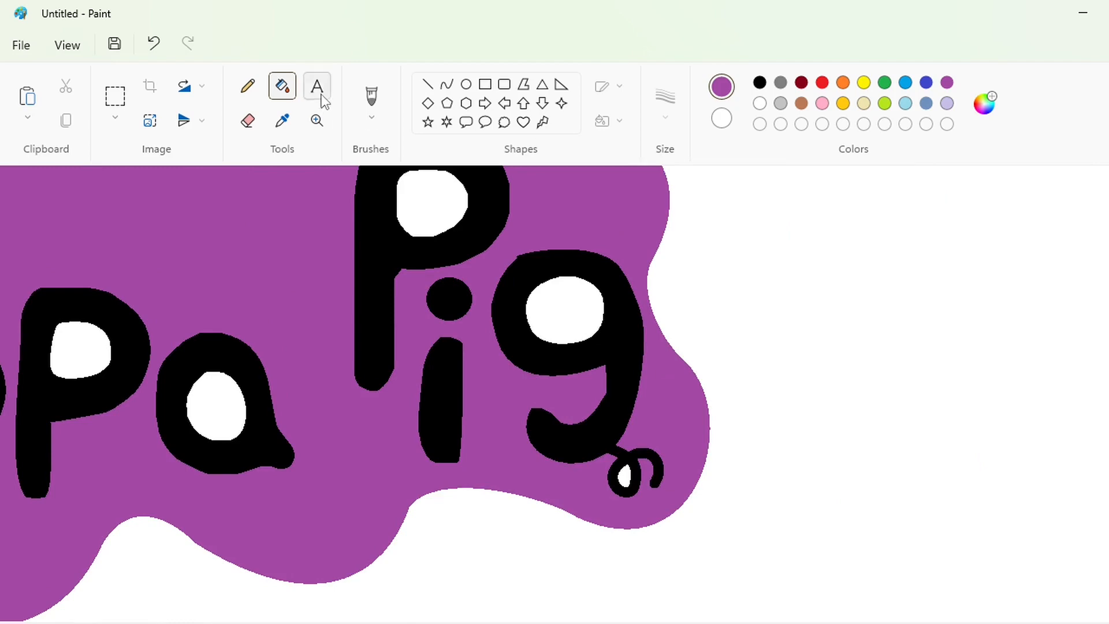
{"action": "left_click", "coordinate": [318, 87]}
{"action": "left_click", "coordinate": [759, 82]}
{"action": "left_click", "coordinate": [498, 186]}
{"action": "left_click", "coordinate": [506, 186]}
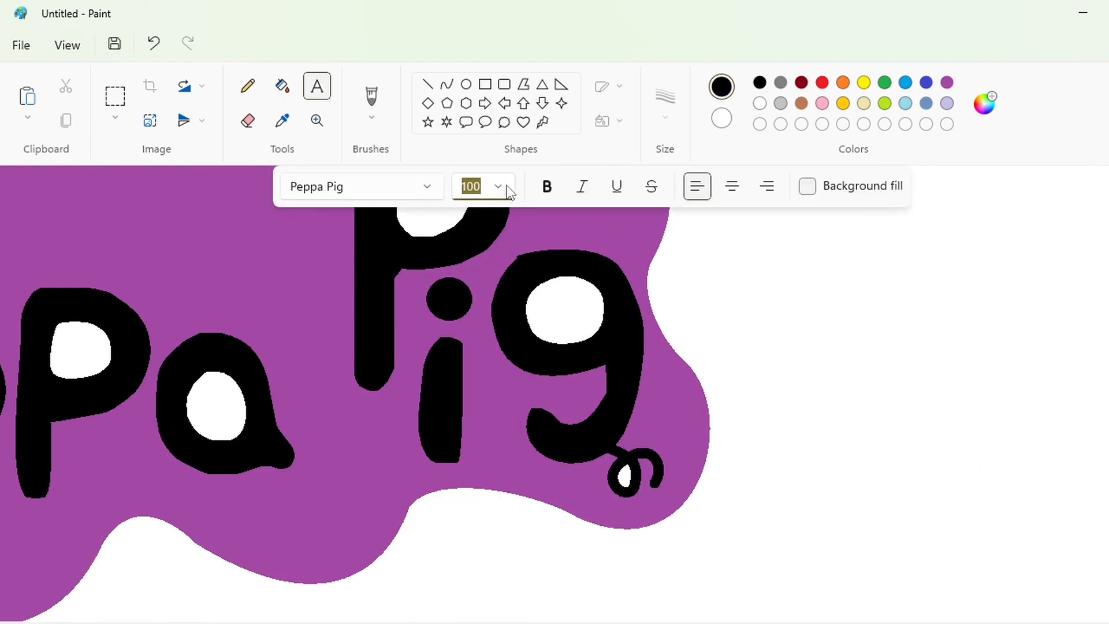
{"action": "left_click", "coordinate": [404, 186]}
{"action": "scroll", "coordinate": [390, 279], "scroll_direction": "up", "scroll_amount": 10}
{"action": "scroll", "coordinate": [391, 280], "scroll_direction": "up", "scroll_amount": 15}
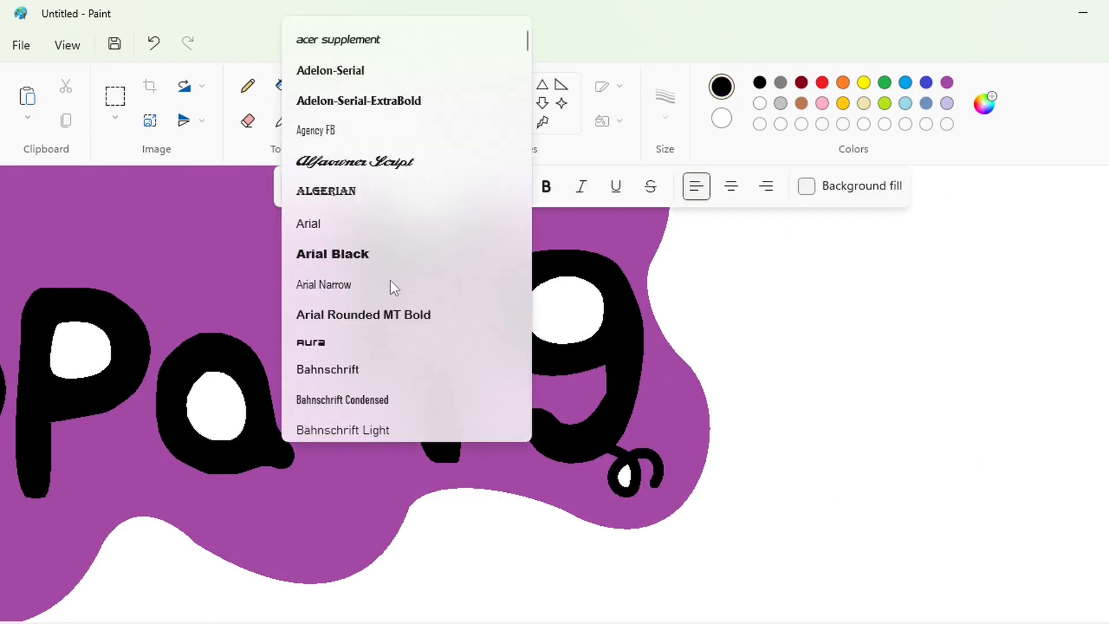
{"action": "left_click", "coordinate": [348, 248]}
{"action": "type", "text": "TM"}
Step: Make the "TM" text bold and reduce its font size to 30
{"action": "key", "text": "ctrl+a"}
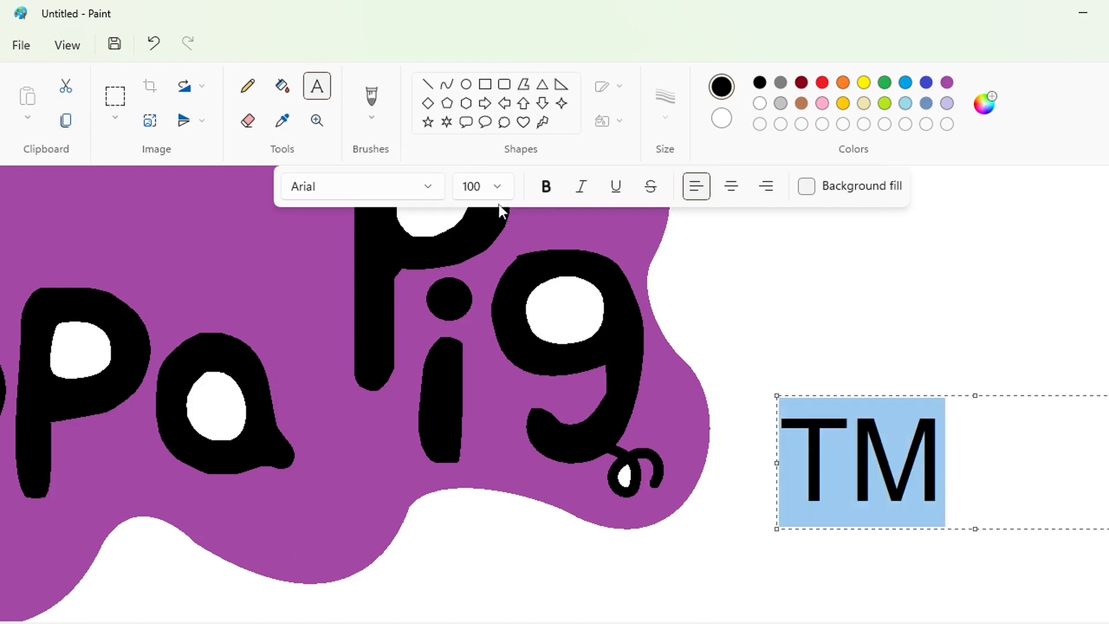
{"action": "left_click", "coordinate": [498, 191]}
{"action": "type", "text": "50"}
{"action": "key", "text": "Return"}
{"action": "left_click", "coordinate": [549, 187]}
{"action": "left_click", "coordinate": [505, 191]}
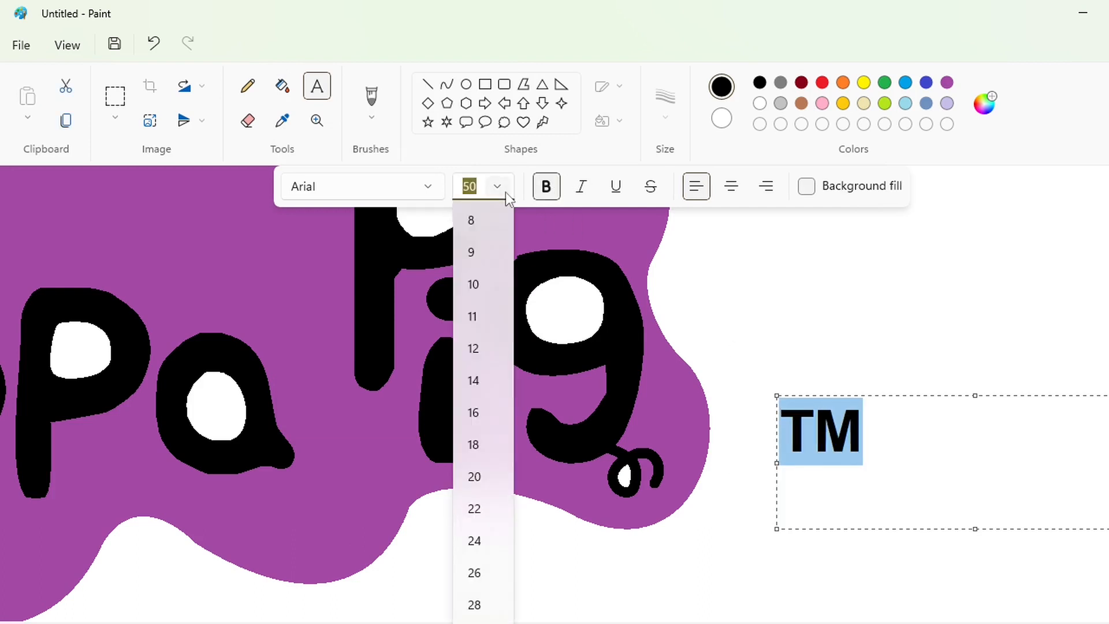
{"action": "type", "text": "40"}
{"action": "key", "text": "Return"}
{"action": "left_click", "coordinate": [505, 192]}
{"action": "type", "text": "30"}
{"action": "key", "text": "Return"}
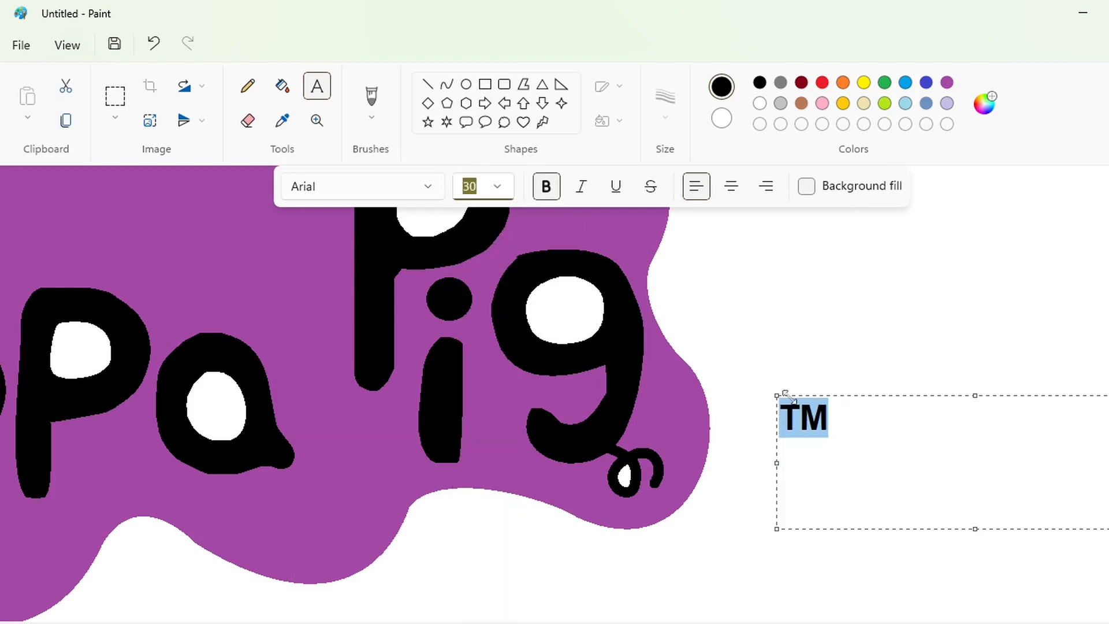
Step: Move the "TM" text just left of the curly tail under the g and set its font size to 25
{"action": "left_click_drag", "start_coordinate": [778, 397], "coordinate": [556, 477]}
{"action": "key", "text": "ctrl+a"}
{"action": "left_click", "coordinate": [504, 192]}
{"action": "type", "text": "25"}
{"action": "key", "text": "Return"}
Step: Select the entire logo with a rectangular selection and copy it
{"action": "scroll", "coordinate": [1012, 614], "scroll_direction": "down", "scroll_amount": 1}
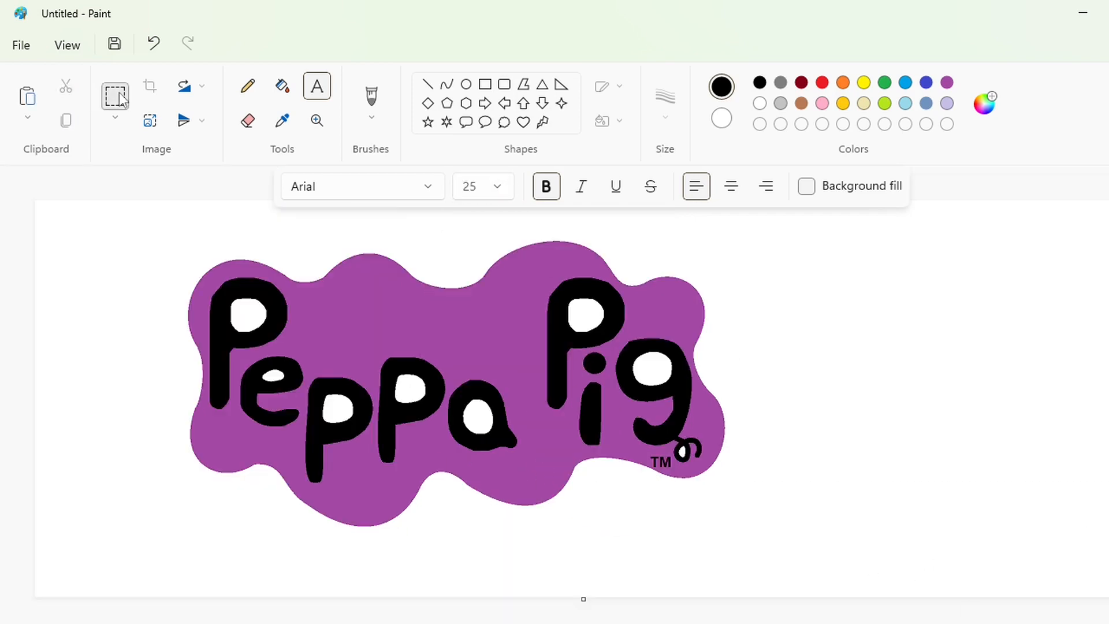
{"action": "left_click", "coordinate": [115, 95]}
{"action": "left_click_drag", "start_coordinate": [104, 215], "coordinate": [868, 552]}
{"action": "key", "text": "Escape"}
Step: Cover the original logo with a white solid-filled rectangle, then paste the copy slightly right of and below the original place
{"action": "left_click", "coordinate": [484, 84]}
{"action": "left_click", "coordinate": [759, 105]}
{"action": "left_click", "coordinate": [606, 121]}
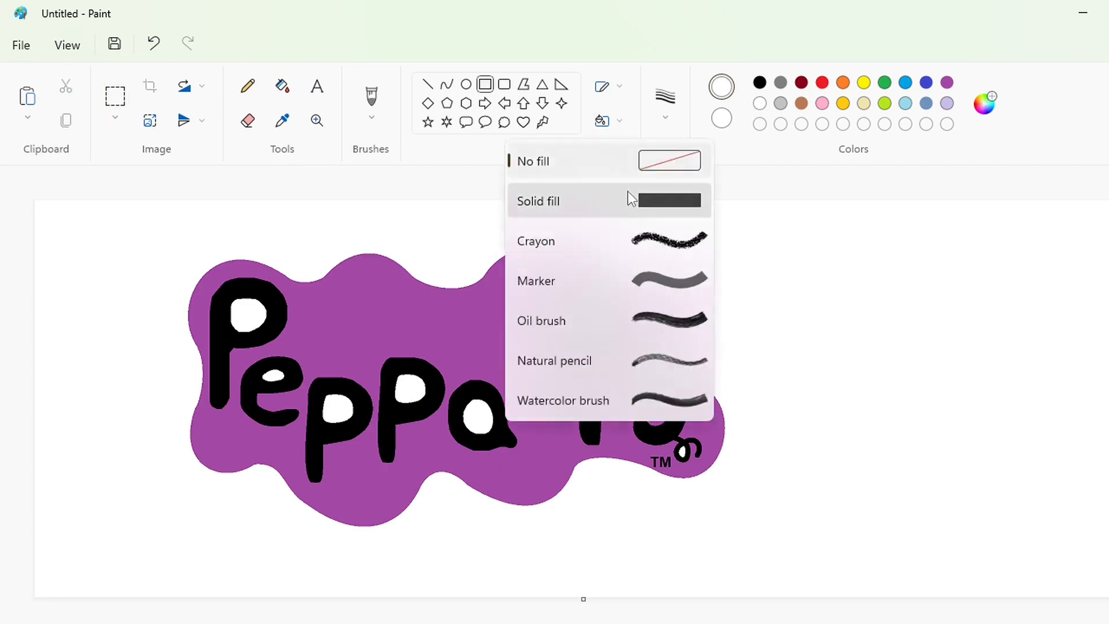
{"action": "left_click", "coordinate": [629, 197]}
{"action": "left_click_drag", "start_coordinate": [139, 222], "coordinate": [918, 532]}
{"action": "key", "text": "ctrl+v"}
{"action": "left_click_drag", "start_coordinate": [306, 376], "coordinate": [454, 401]}
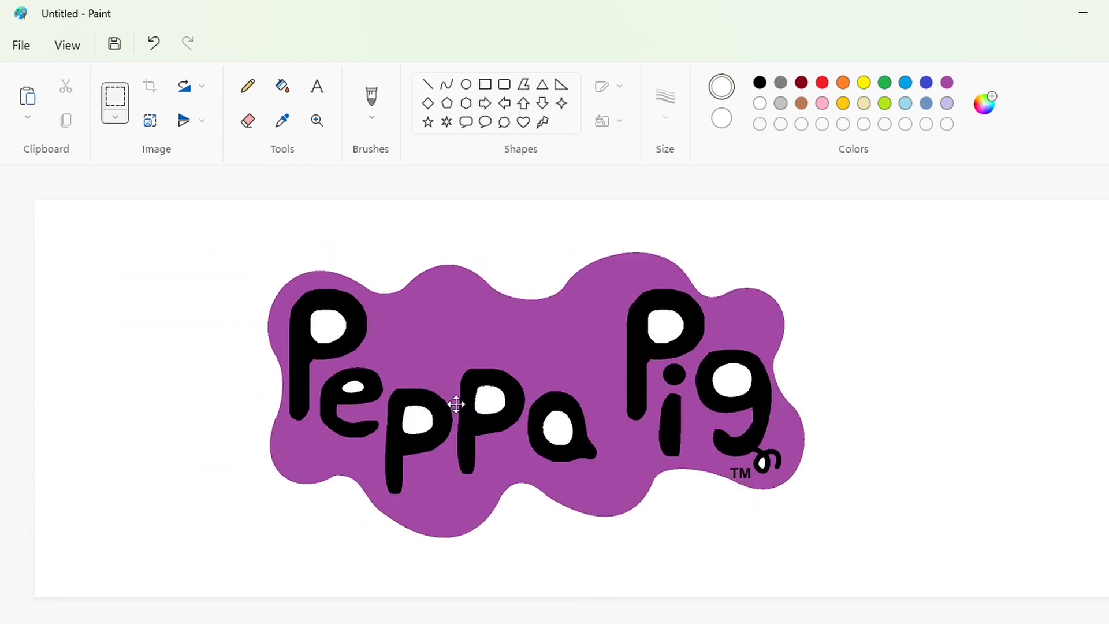
Step: Create two custom colors for the logo, blue #0361E8 and pink #D46CAA, and activate the Fill tool
{"action": "left_click", "coordinate": [985, 103]}
{"action": "left_click", "coordinate": [486, 143]}
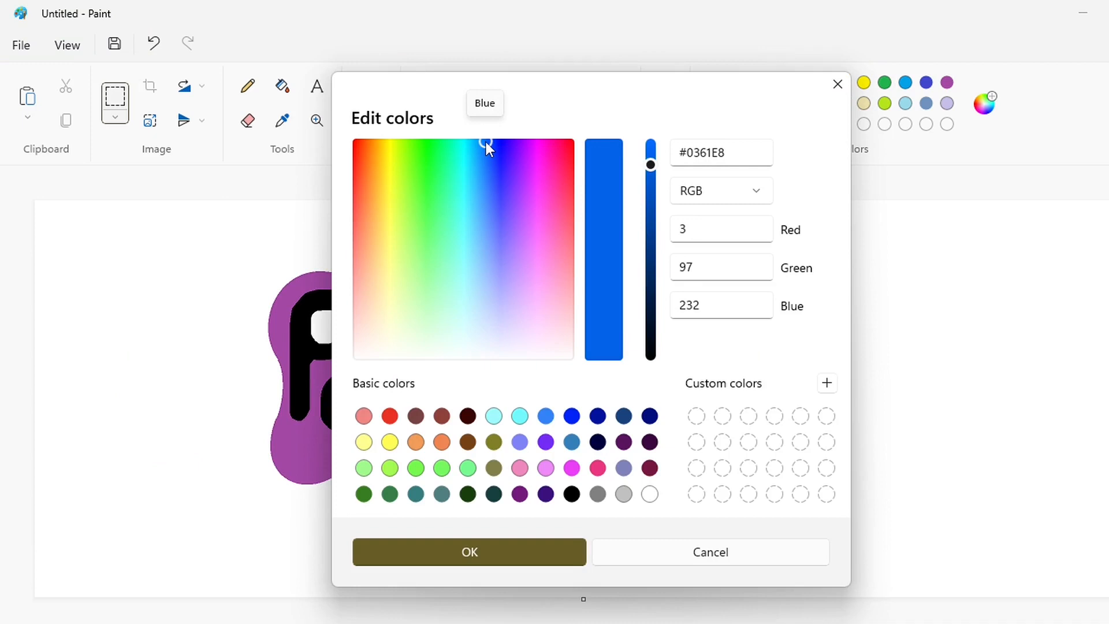
{"action": "left_click", "coordinate": [469, 551]}
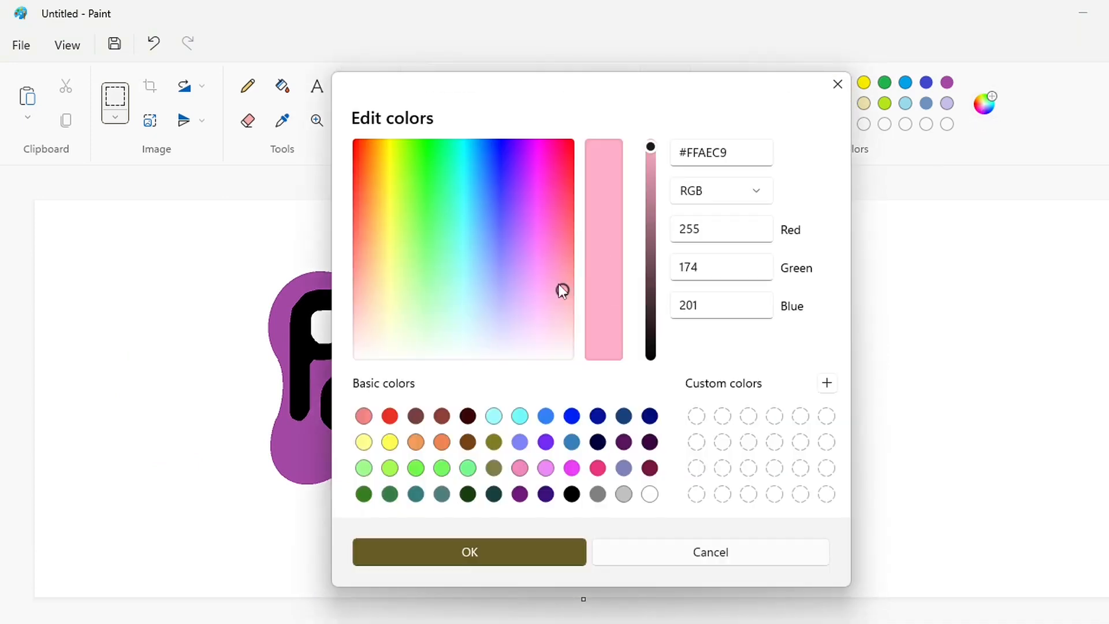
{"action": "left_click_drag", "start_coordinate": [652, 151], "coordinate": [650, 182]}
{"action": "left_click_drag", "start_coordinate": [560, 290], "coordinate": [552, 254]}
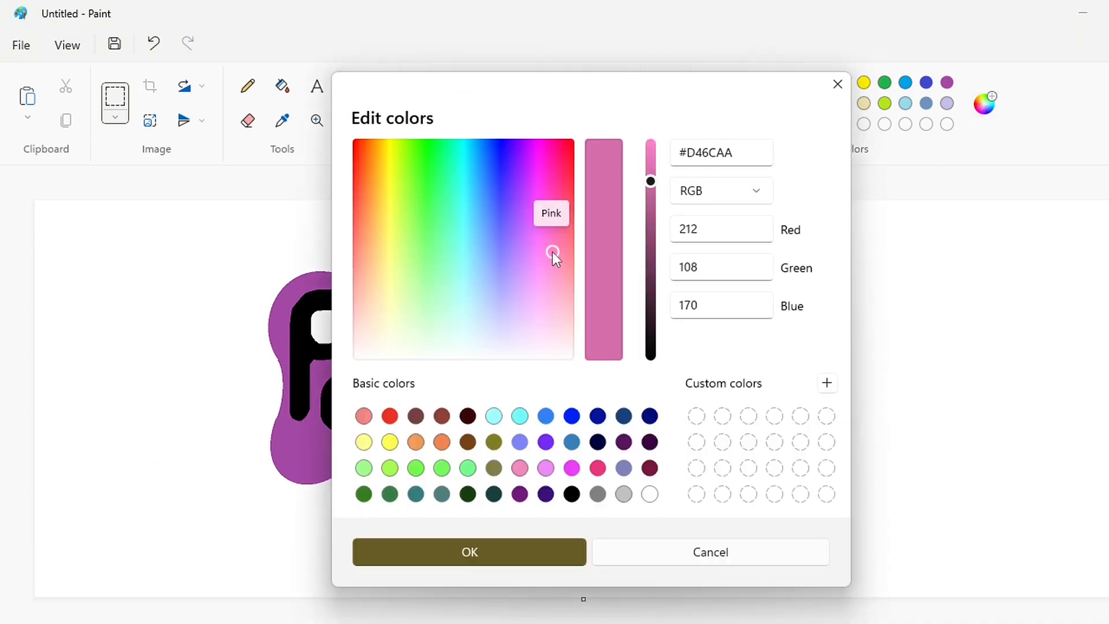
{"action": "left_click", "coordinate": [537, 548]}
{"action": "left_click", "coordinate": [282, 85]}
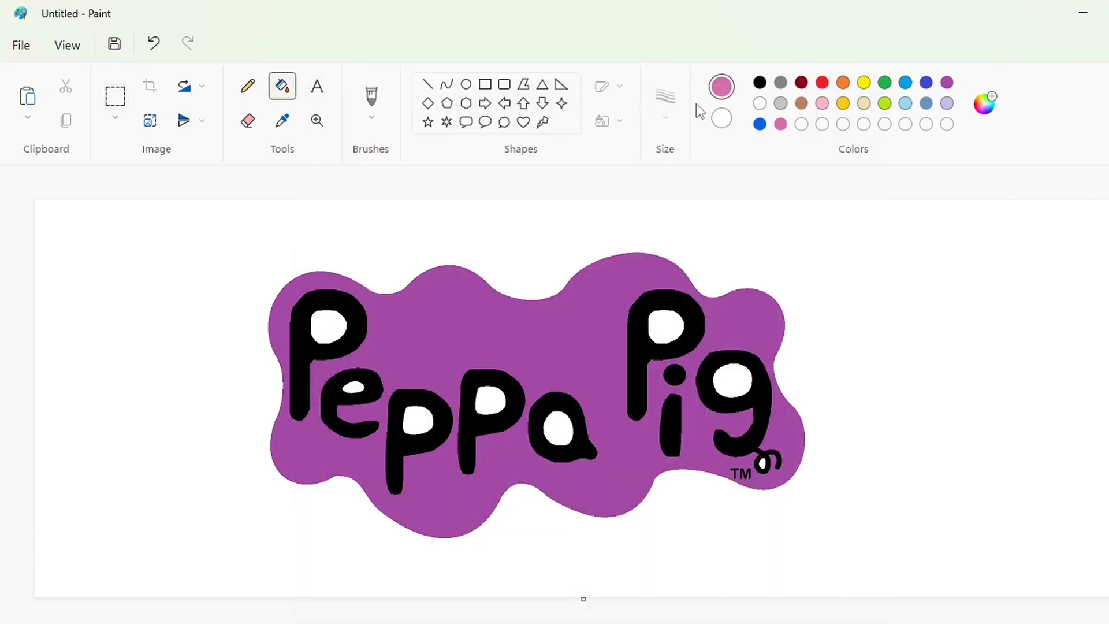
Step: Fill the purple cloud with the custom blue, brighten it to #036BFF, and fill the cloud and the letters' white holes with it
{"action": "left_click", "coordinate": [759, 124]}
{"action": "left_click", "coordinate": [575, 345]}
{"action": "key", "text": "Return"}
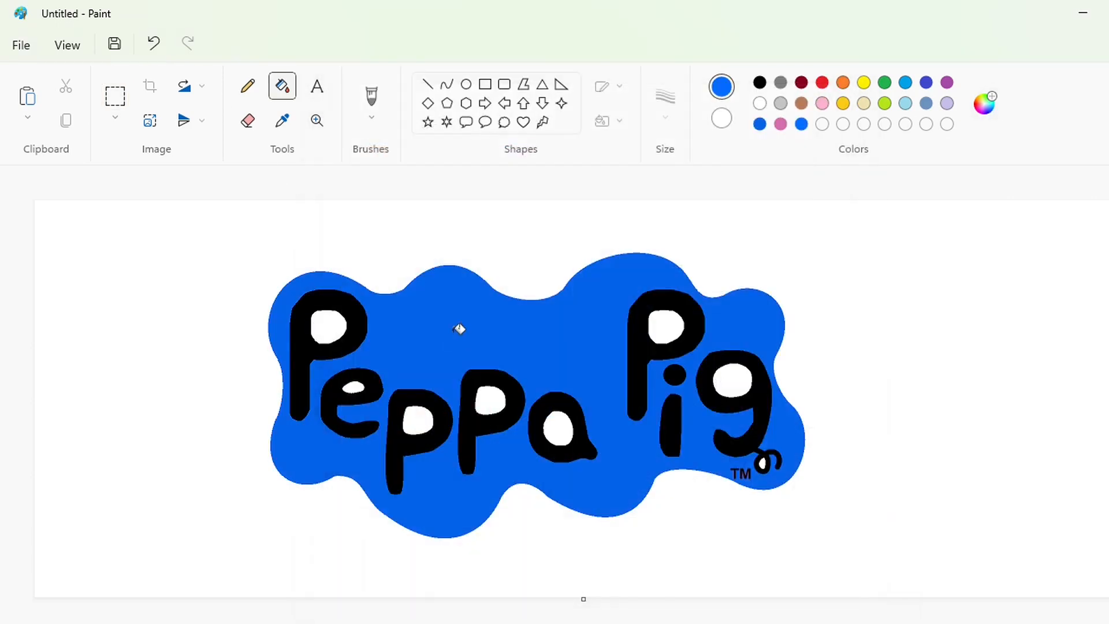
{"action": "left_click", "coordinate": [732, 380]}
{"action": "left_click", "coordinate": [665, 326]}
{"action": "left_click", "coordinate": [558, 428]}
{"action": "left_click", "coordinate": [493, 398]}
{"action": "left_click", "coordinate": [432, 416]}
{"action": "left_click", "coordinate": [353, 388]}
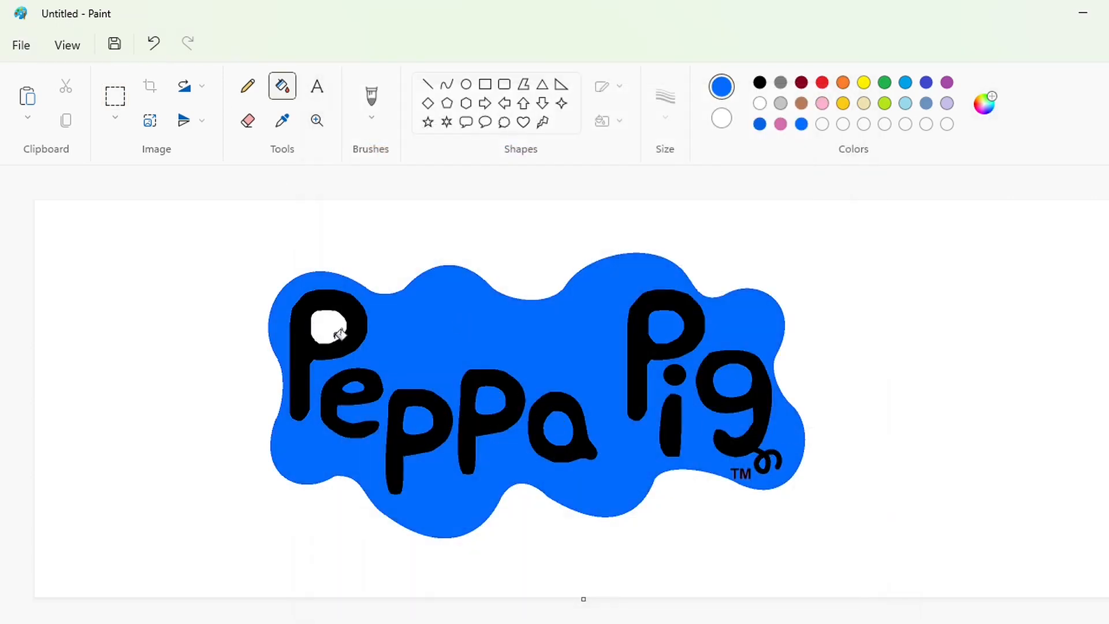
{"action": "left_click", "coordinate": [330, 328]}
Step: Fill all the black letters of "Peppa" with the custom pink #D46CAA
{"action": "left_click", "coordinate": [780, 123]}
{"action": "left_click", "coordinate": [301, 341]}
{"action": "left_click", "coordinate": [329, 401]}
{"action": "left_click", "coordinate": [398, 431]}
{"action": "left_click", "coordinate": [467, 439]}
{"action": "left_click", "coordinate": [584, 404]}
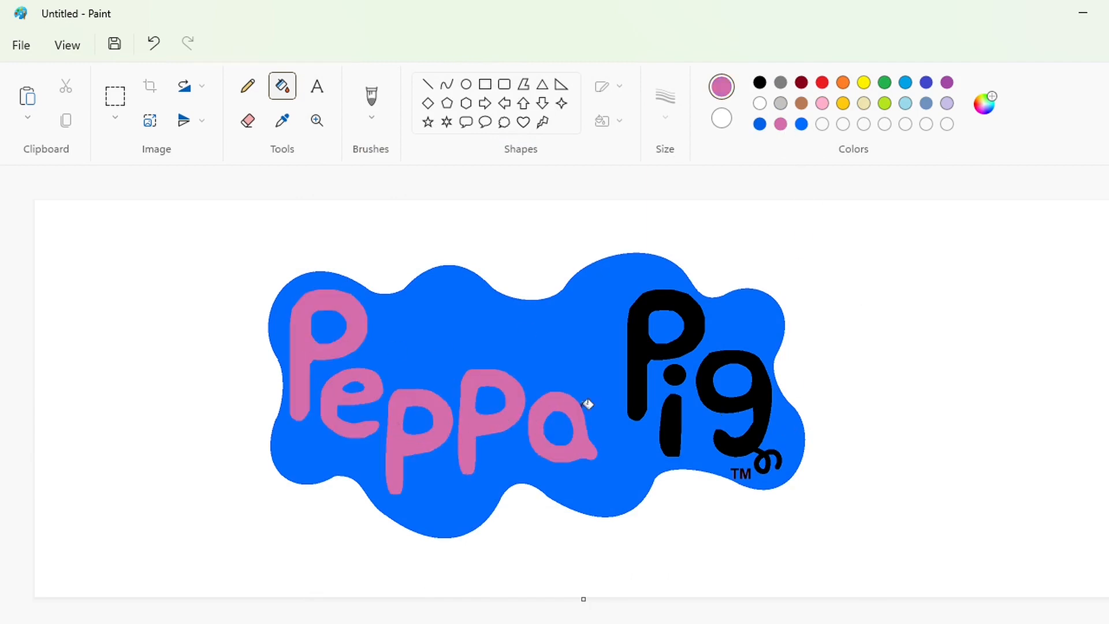
Step: Fill the letters of "Pig", the curly tail and the TM mark with the same custom pink
{"action": "left_click", "coordinate": [635, 358]}
{"action": "left_click", "coordinate": [673, 374]}
{"action": "left_click", "coordinate": [670, 427]}
{"action": "left_click", "coordinate": [704, 386]}
{"action": "scroll", "coordinate": [539, 577], "scroll_direction": "up", "scroll_amount": 3}
{"action": "scroll", "coordinate": [797, 564], "scroll_direction": "right", "scroll_amount": 5}
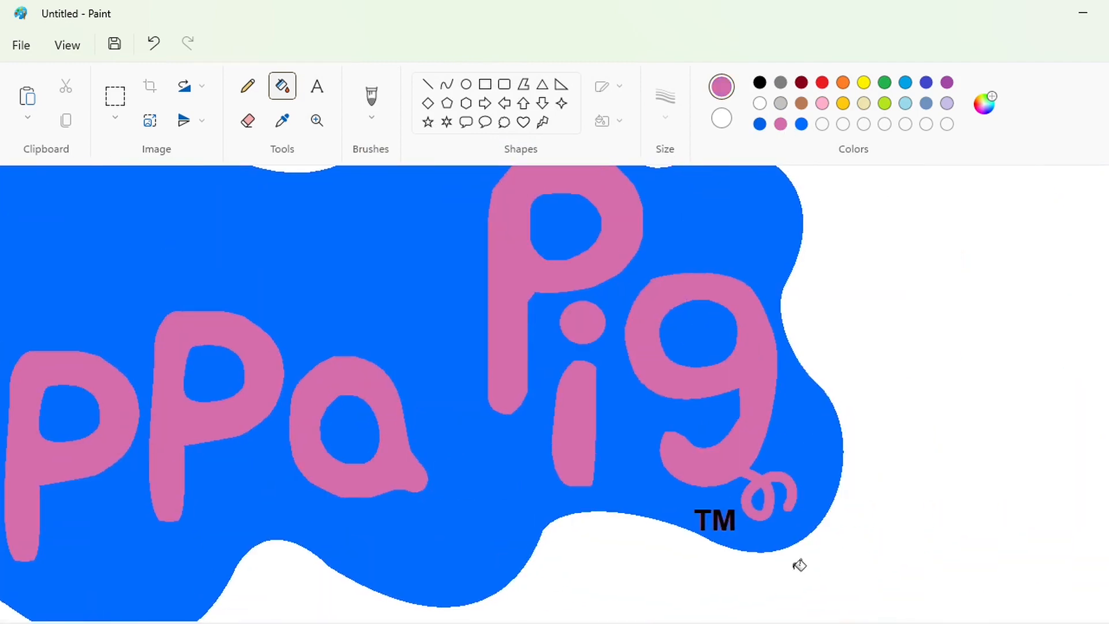
Step: Mix a darker custom blue, #0364C4, from the current blue and refill the cloud-shaped background with it
{"action": "left_click", "coordinate": [802, 124]}
{"action": "left_click", "coordinate": [984, 105]}
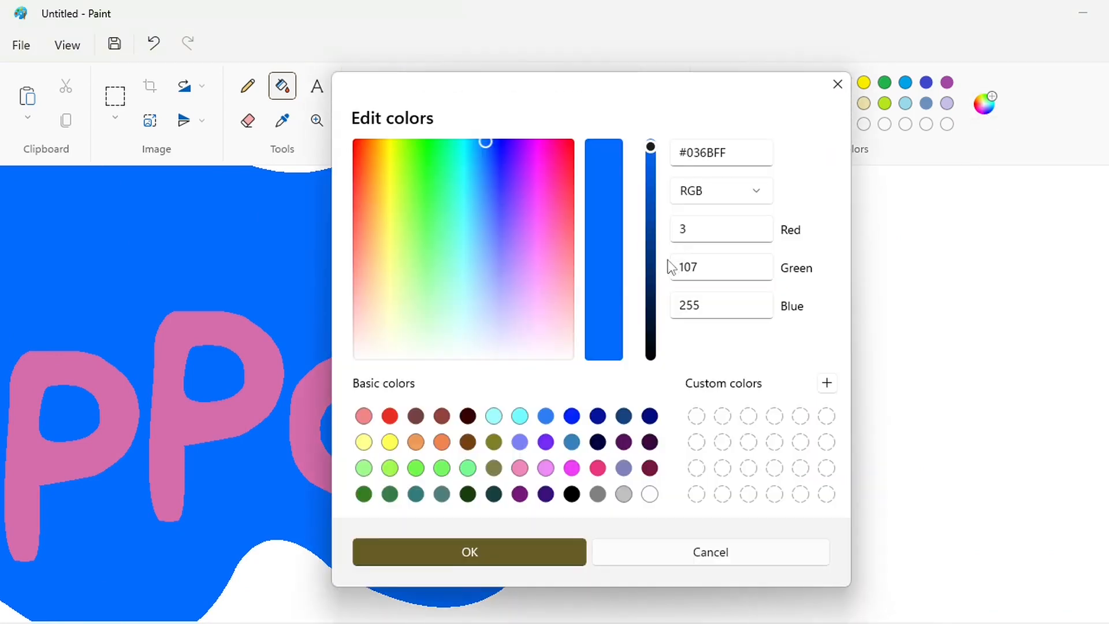
{"action": "left_click", "coordinate": [488, 142]}
{"action": "left_click", "coordinate": [483, 143]}
{"action": "left_click_drag", "start_coordinate": [650, 148], "coordinate": [647, 202]}
{"action": "left_click", "coordinate": [497, 549]}
{"action": "left_click", "coordinate": [475, 445]}
{"action": "left_click", "coordinate": [981, 105]}
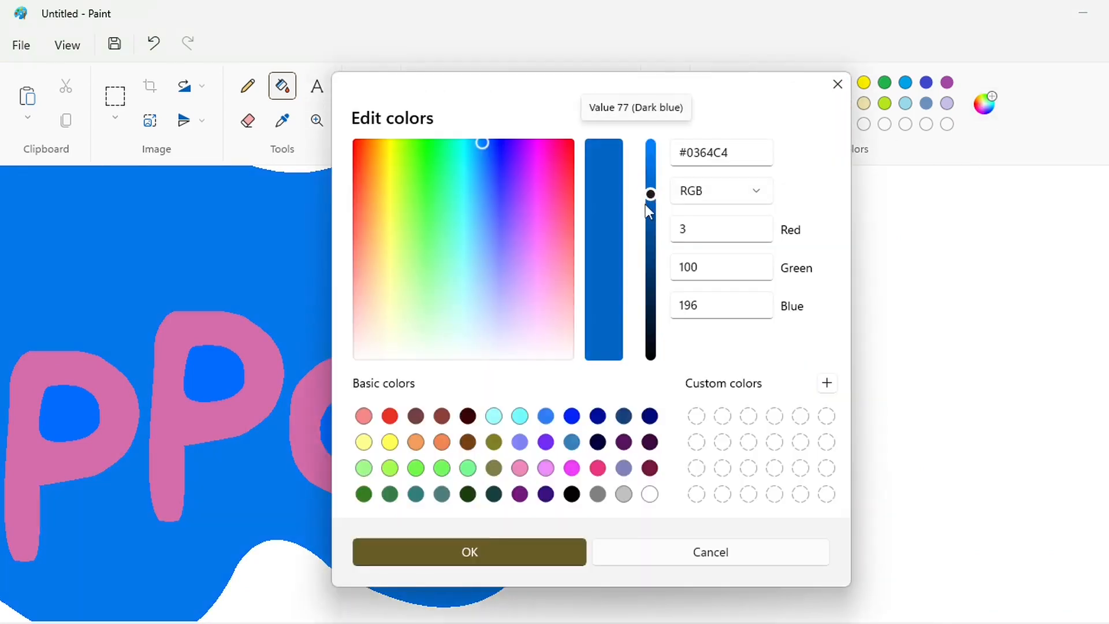
{"action": "left_click", "coordinate": [470, 549]}
{"action": "left_click", "coordinate": [426, 517]}
Step: Fill the holes inside the letters of "Peppa Pig" with the darker blue #0364C4 to match the background
{"action": "left_click", "coordinate": [699, 332]}
{"action": "left_click", "coordinate": [565, 226]}
{"action": "left_click", "coordinate": [378, 414]}
{"action": "left_click", "coordinate": [215, 370]}
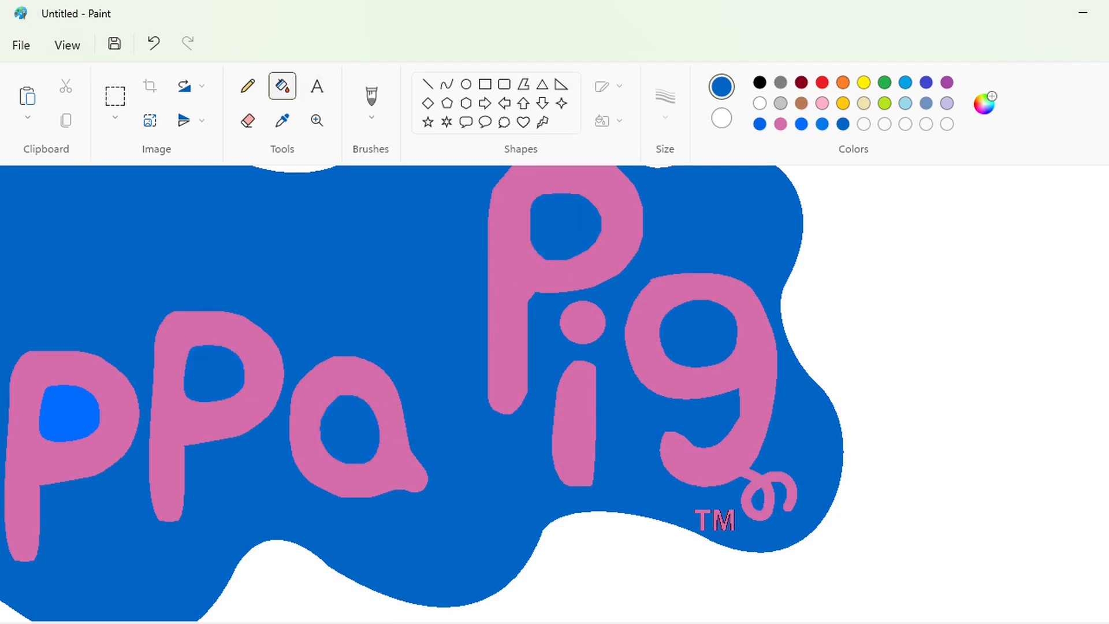
{"action": "scroll", "coordinate": [490, 395], "scroll_direction": "down", "scroll_amount": 2}
{"action": "left_click", "coordinate": [420, 424]}
{"action": "left_click", "coordinate": [334, 322]}
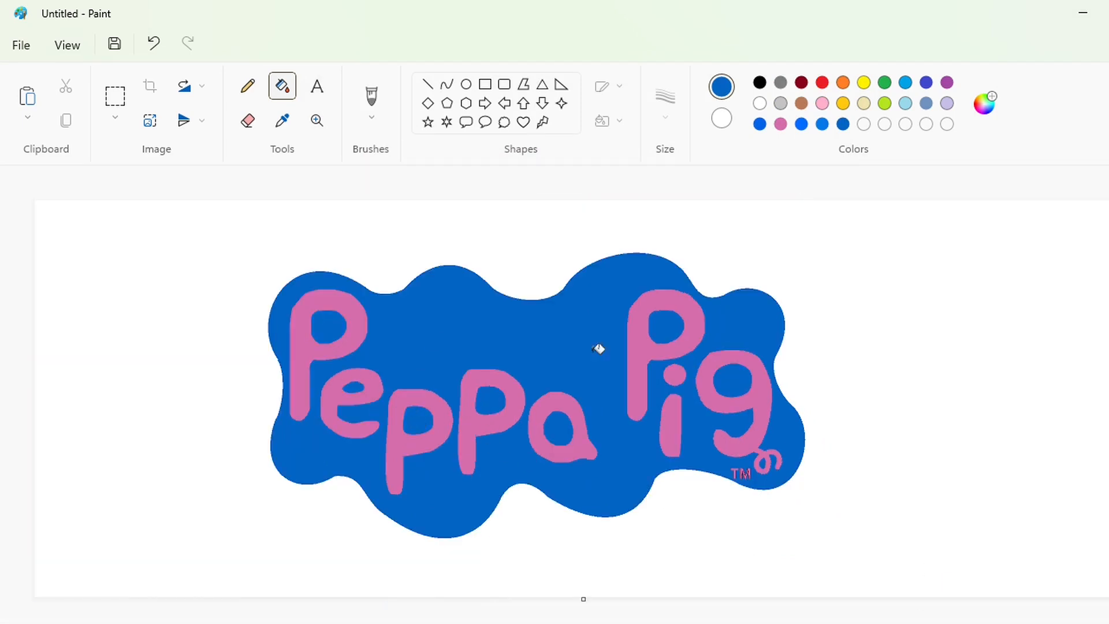